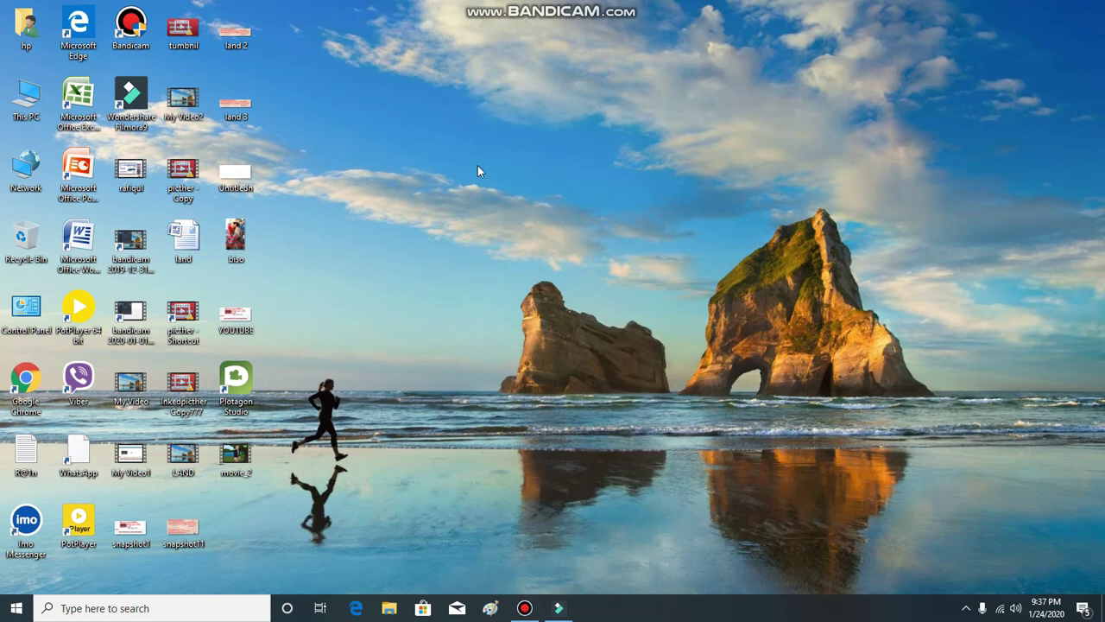
Open Google Chrome and search the web for "filmora 9".
{"action": "double_click", "coordinate": [31, 380]}
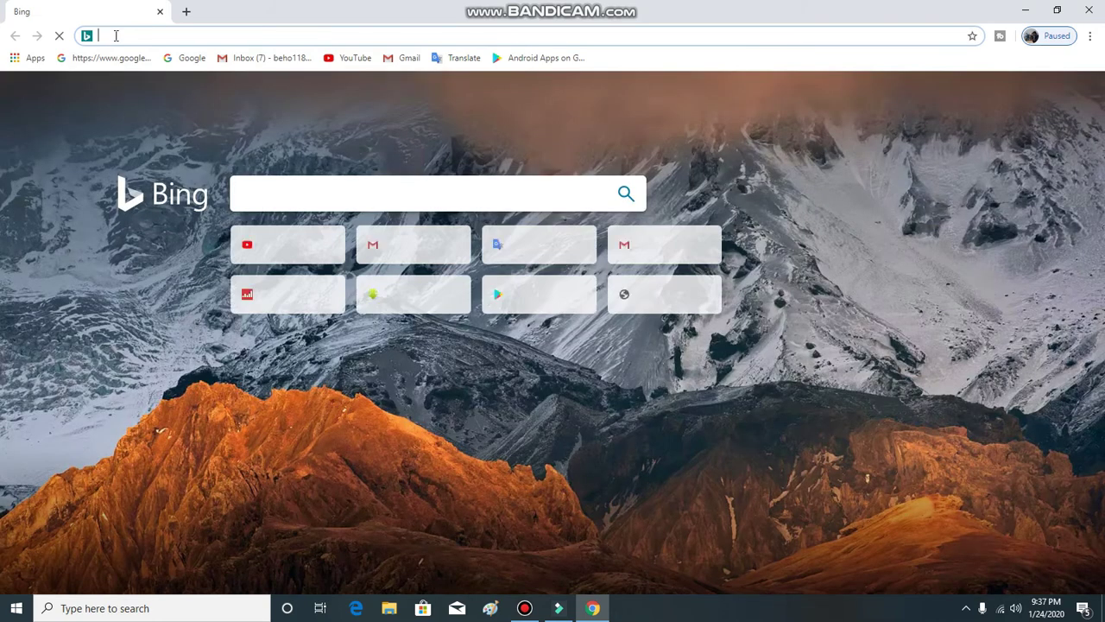
{"action": "left_click", "coordinate": [116, 35]}
{"action": "type", "text": "f"}
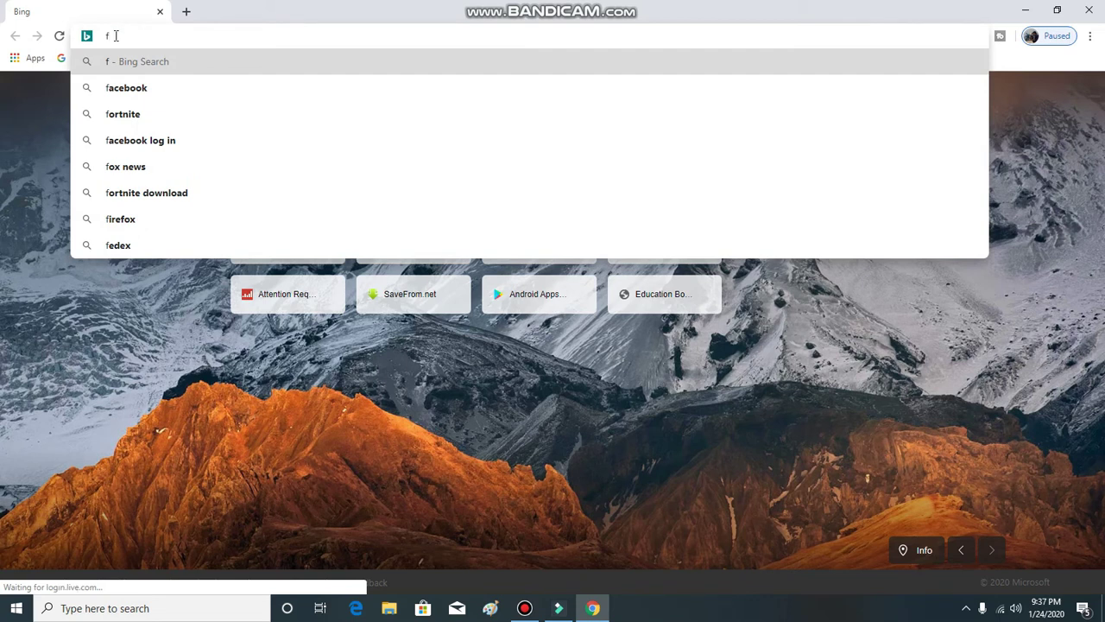
{"action": "type", "text": "i"}
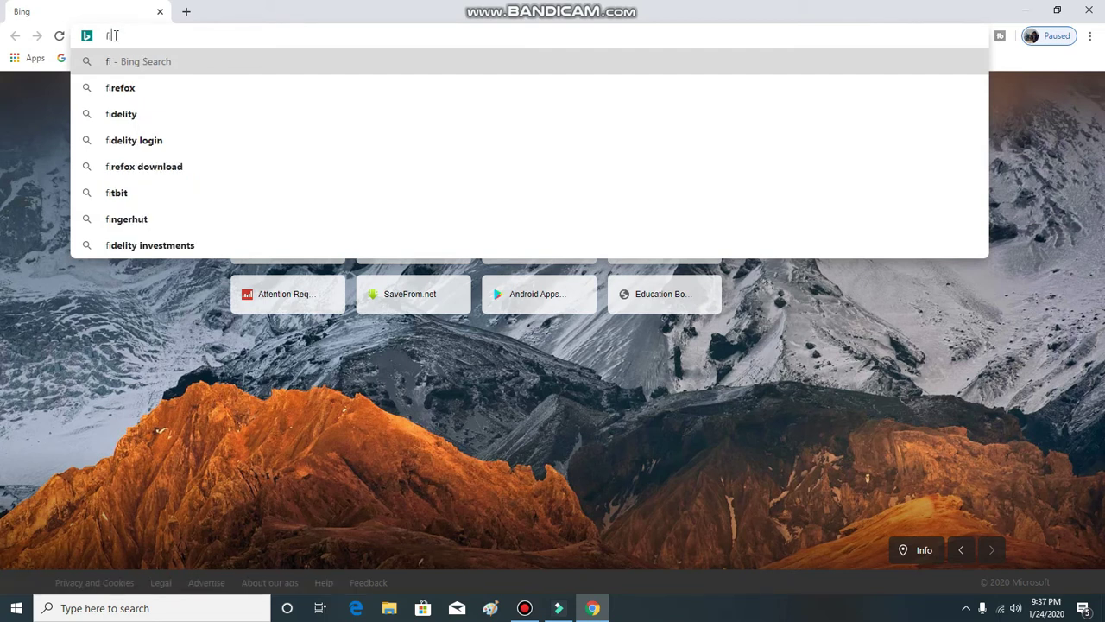
{"action": "type", "text": "lmora 9"}
{"action": "key", "text": "Return"}
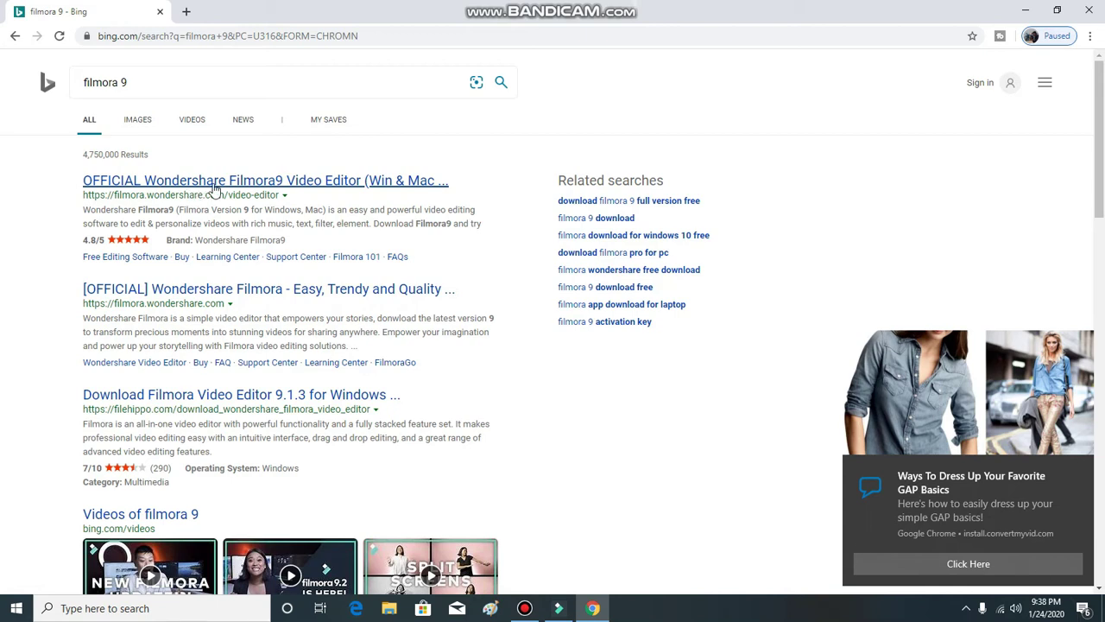
Open the official Wondershare Filmora9 video editor page, dismiss the ad and the site's notification request, and minimize the browser.
{"action": "left_click", "coordinate": [323, 188]}
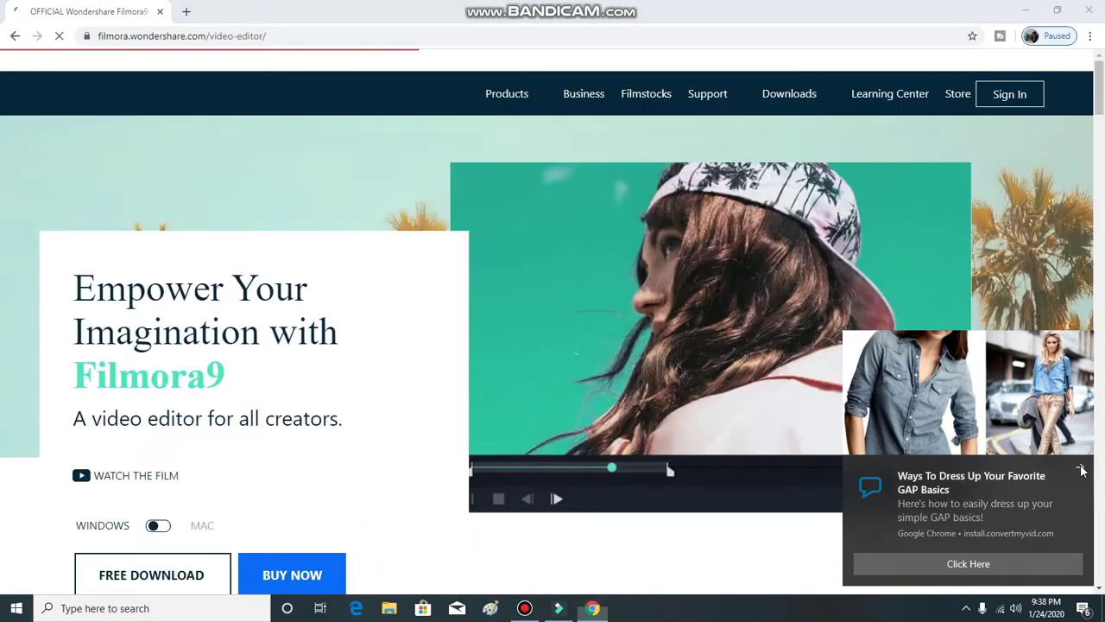
{"action": "left_click", "coordinate": [1080, 469]}
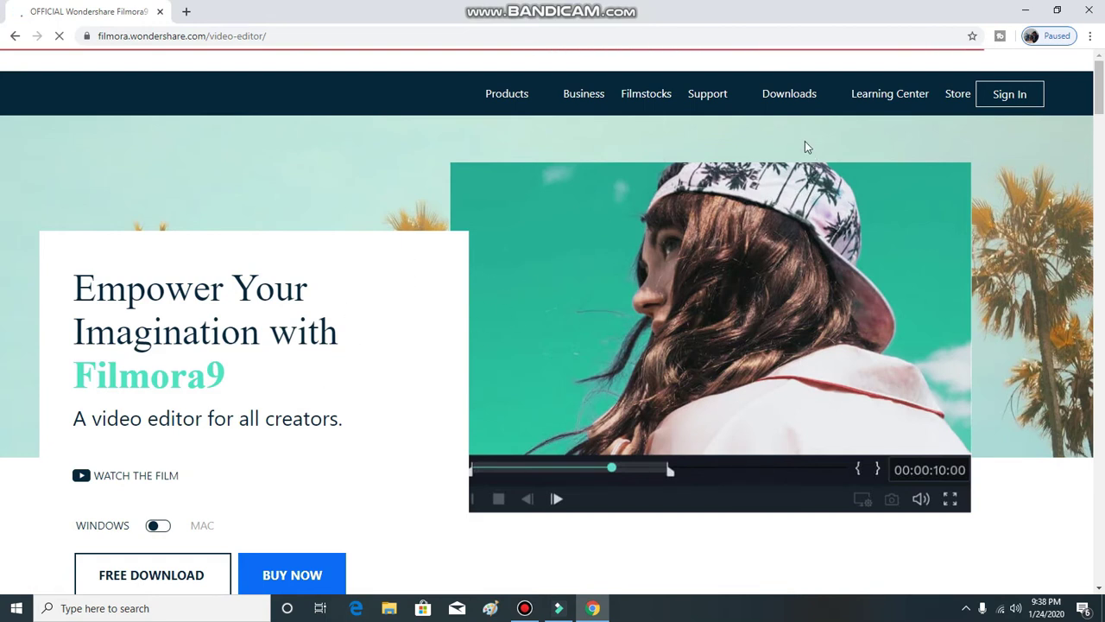
{"action": "mouse_move", "coordinate": [794, 99]}
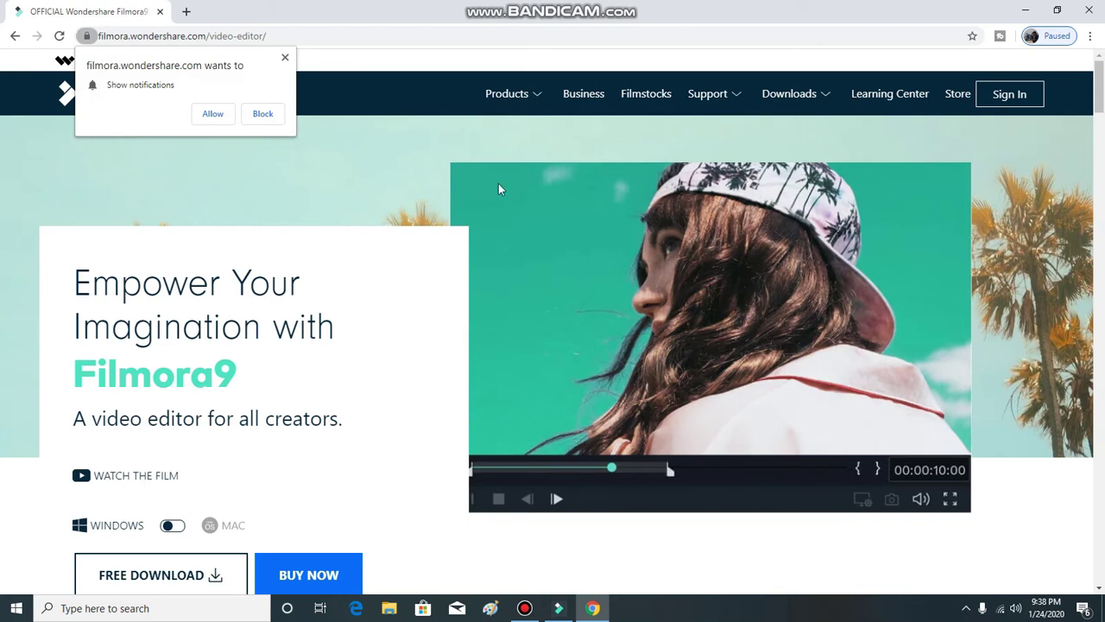
{"action": "left_click", "coordinate": [285, 57]}
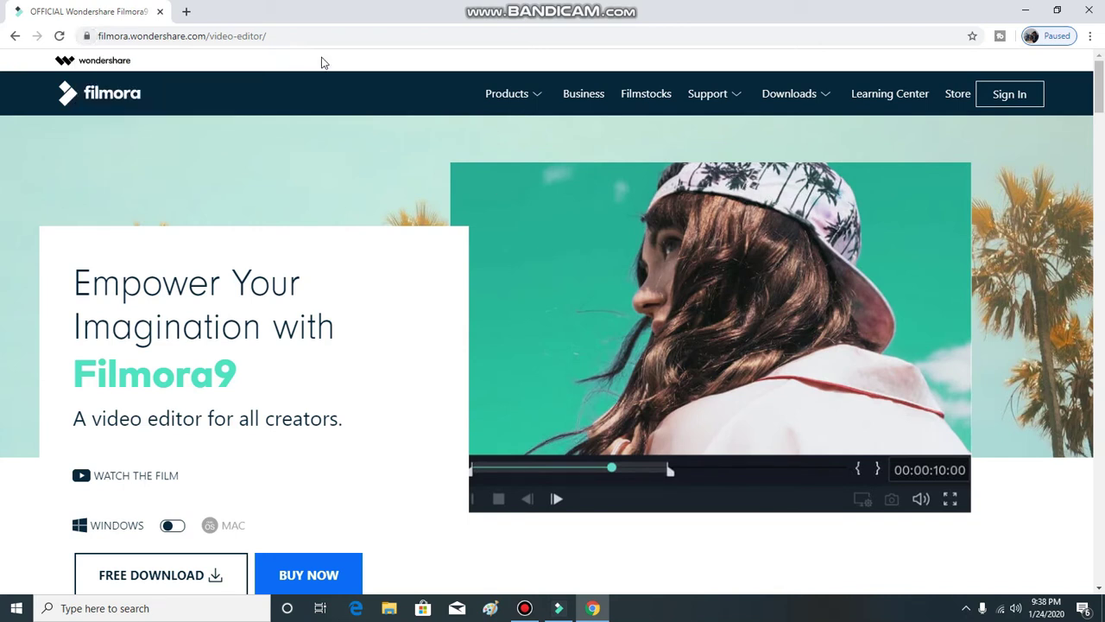
{"action": "left_click", "coordinate": [1026, 10]}
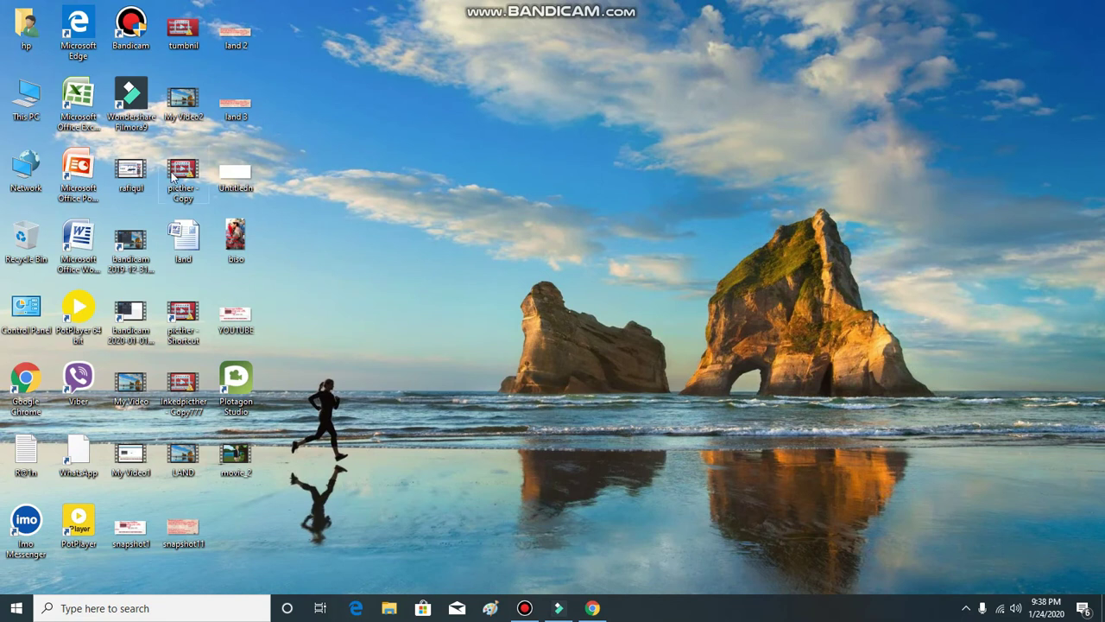
Launch Wondershare Filmora9 and import the movie_2 video from the desktop into the project media.
{"action": "double_click", "coordinate": [133, 103]}
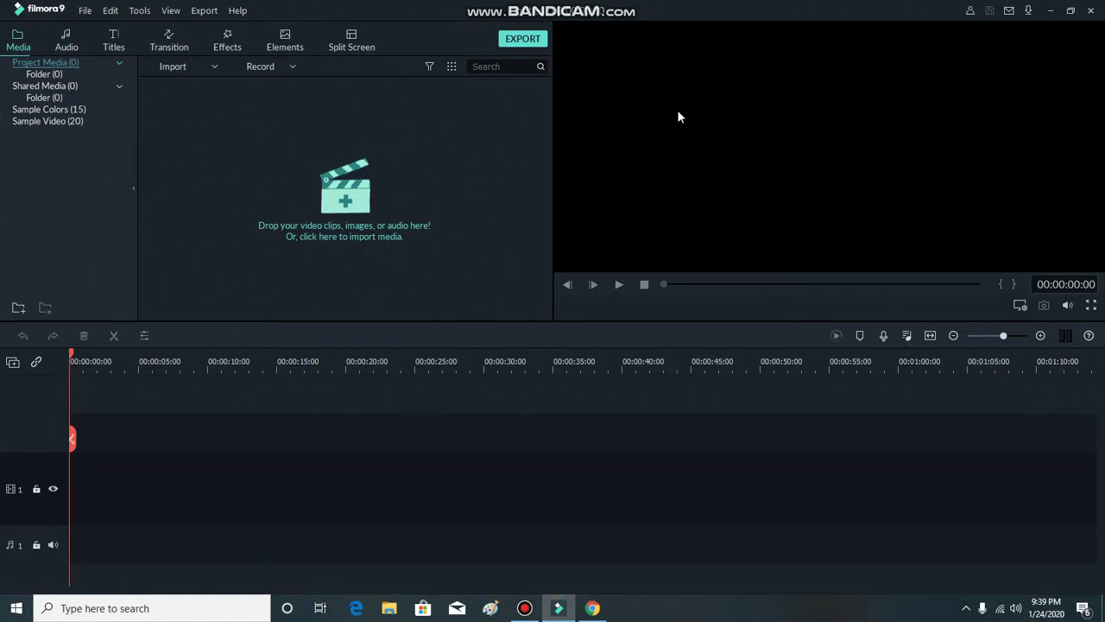
{"action": "left_click", "coordinate": [1048, 11]}
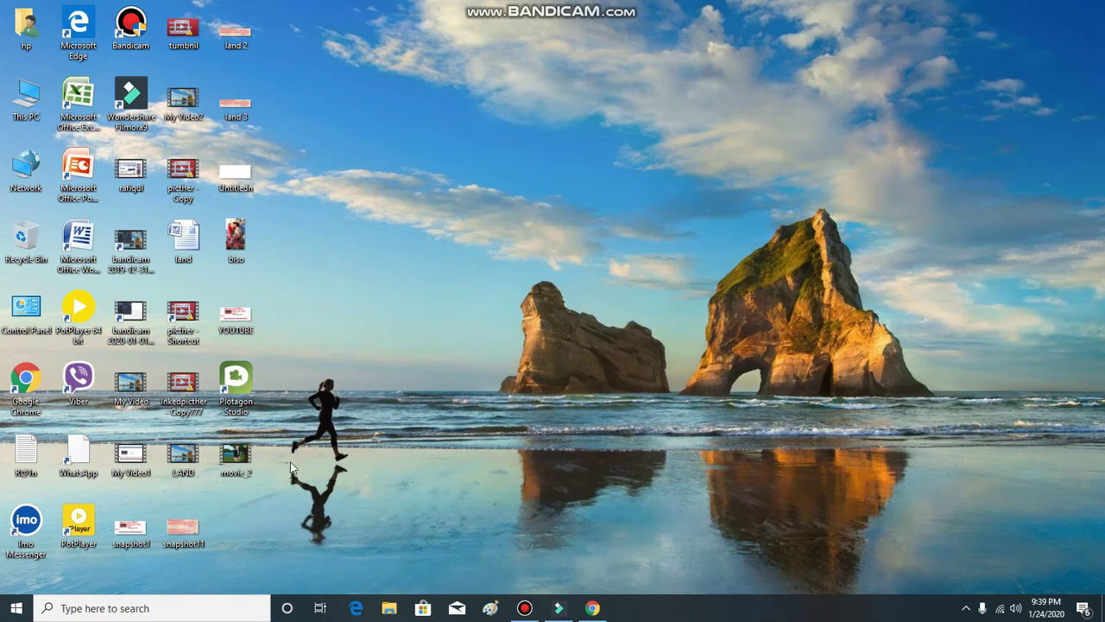
{"action": "left_click_drag", "start_coordinate": [243, 463], "coordinate": [385, 518]}
{"action": "left_click_drag", "start_coordinate": [467, 540], "coordinate": [361, 206]}
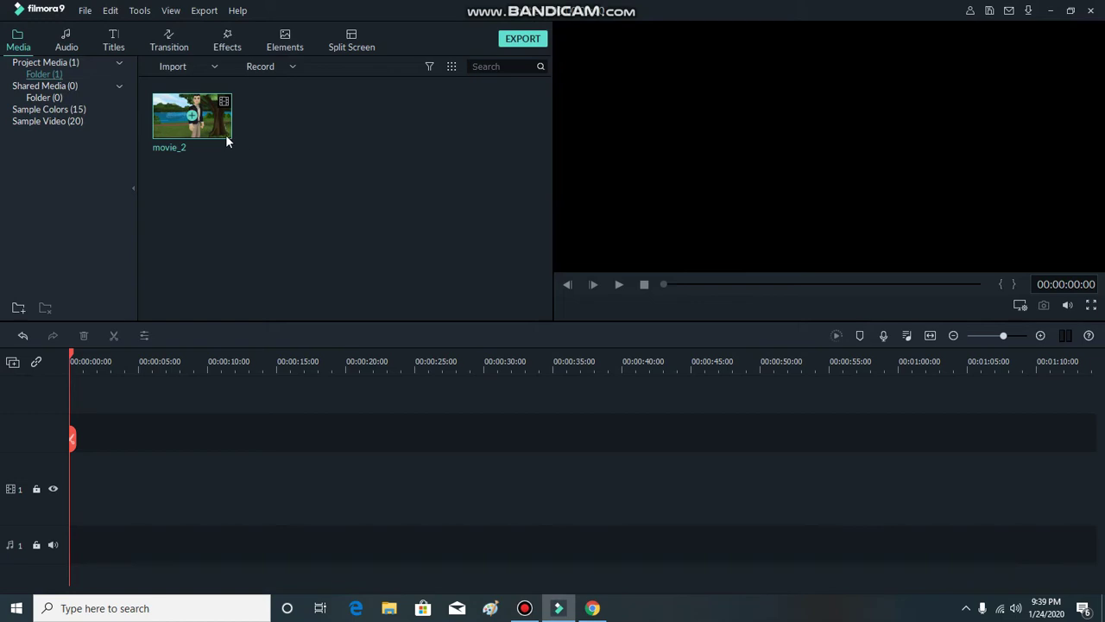
Add the movie_2 clip to the timeline, matching the project settings to the media at 640 x 360 23fps.
{"action": "left_click", "coordinate": [191, 118]}
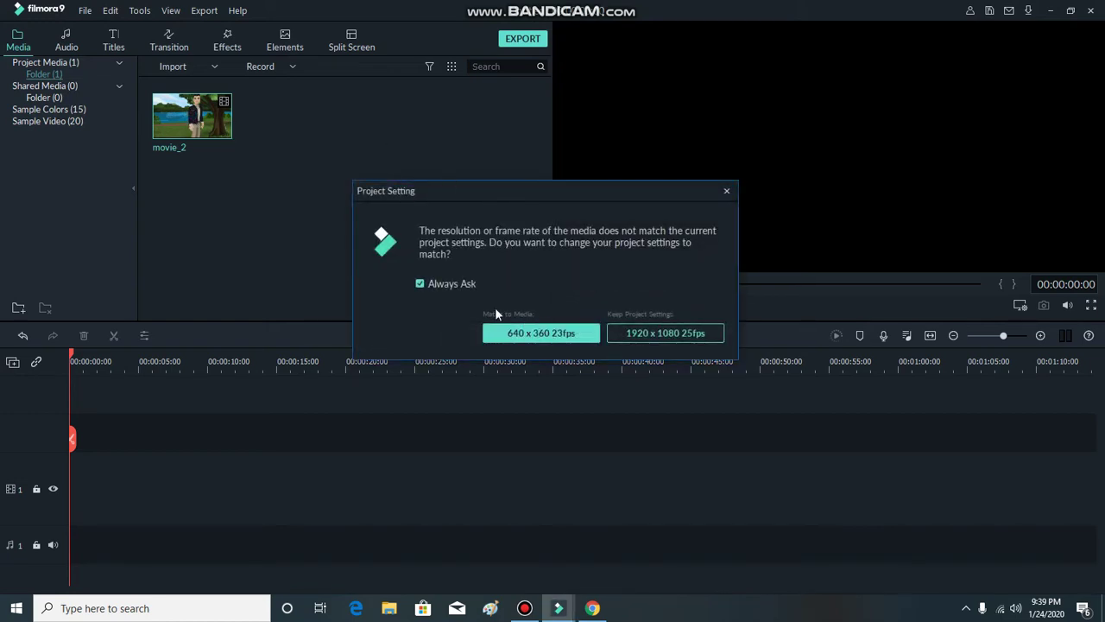
{"action": "left_click", "coordinate": [537, 332]}
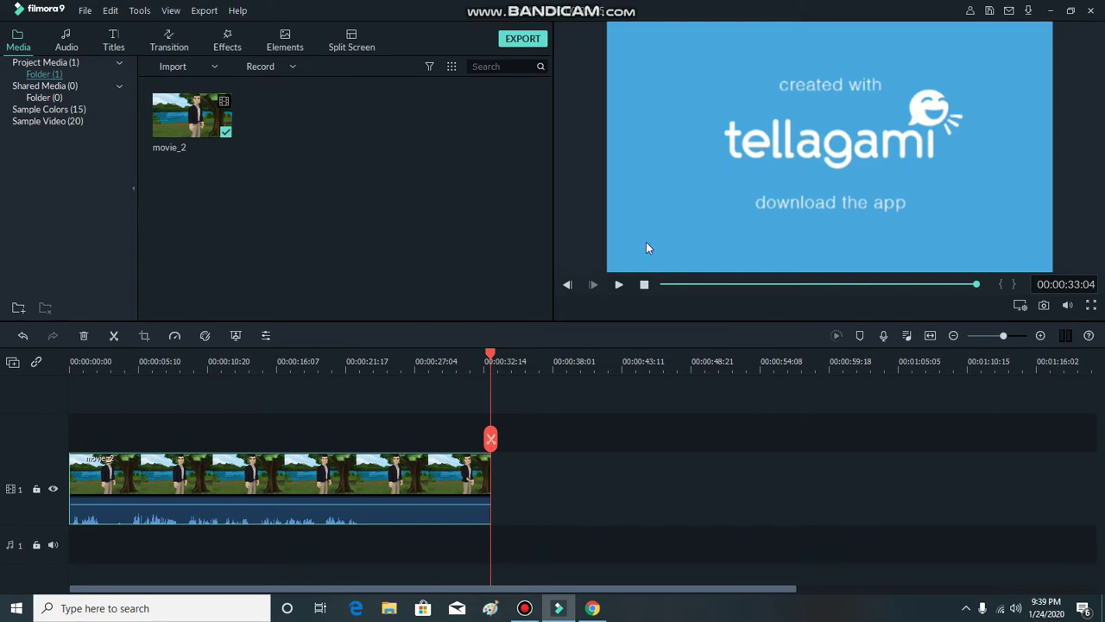
Play the movie_2 clip in the preview and return the playhead to the start of the timeline.
{"action": "left_click", "coordinate": [619, 285]}
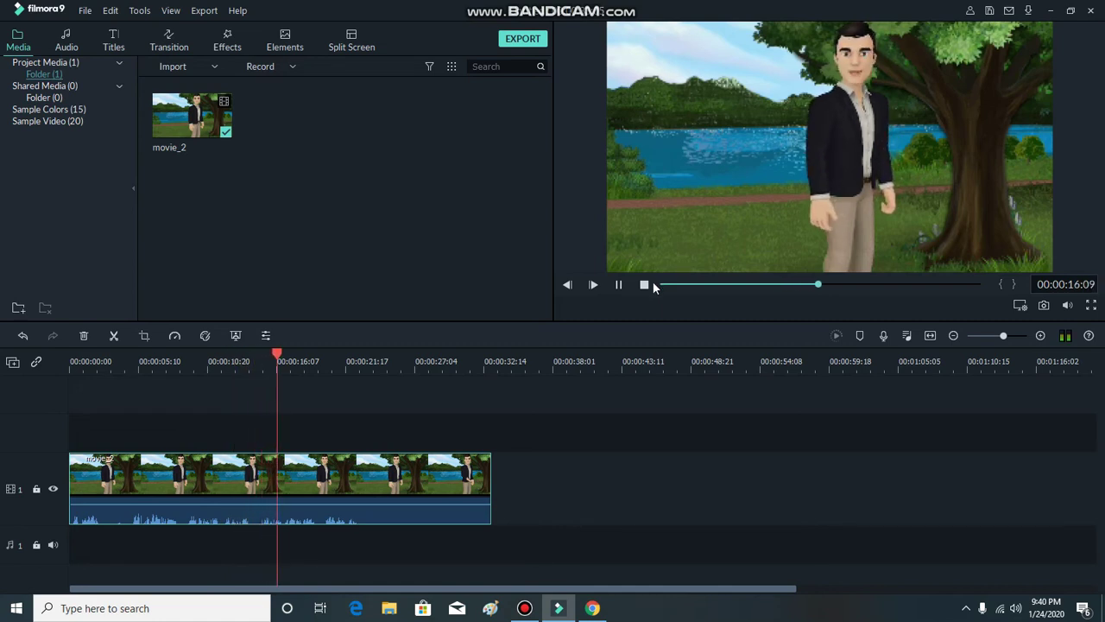
{"action": "left_click", "coordinate": [644, 285]}
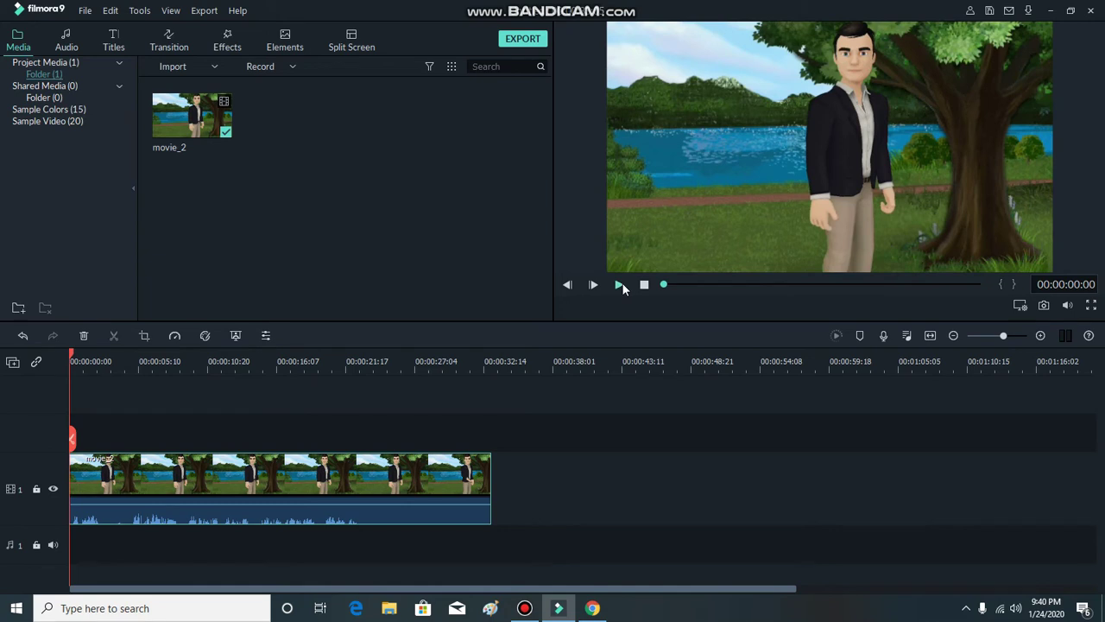
{"action": "left_click", "coordinate": [621, 285]}
{"action": "left_click", "coordinate": [621, 285]}
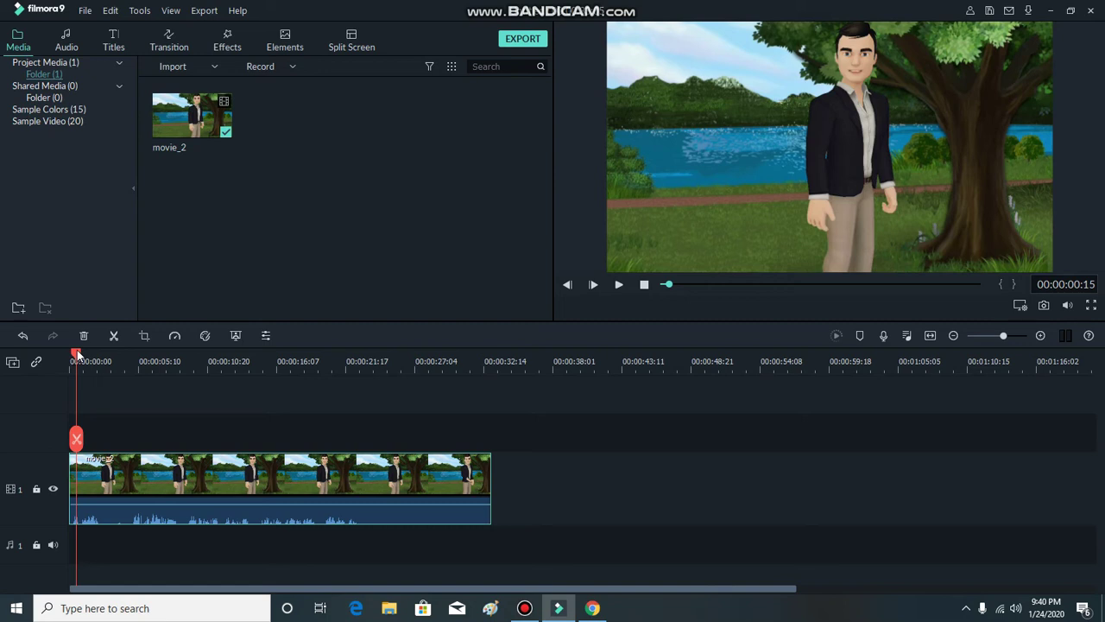
{"action": "left_click_drag", "start_coordinate": [77, 354], "coordinate": [71, 358]}
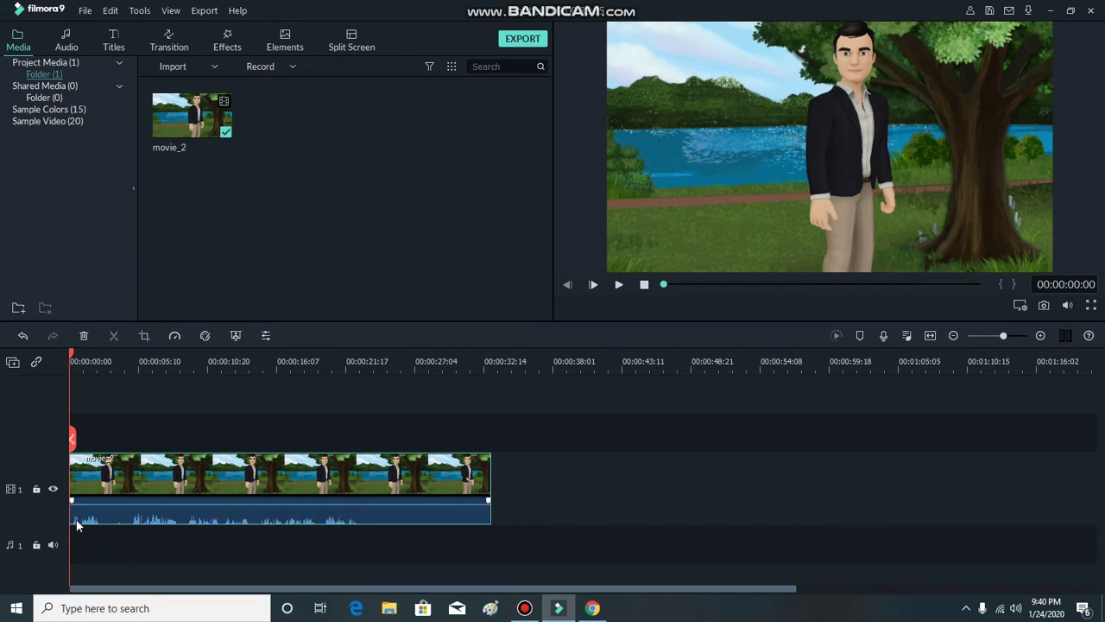
Add the Drift - Drift music from the audio library to audio track 1 beneath the video and return the playhead to the start.
{"action": "right_click", "coordinate": [130, 509]}
{"action": "left_click", "coordinate": [111, 93]}
{"action": "left_click", "coordinate": [69, 42]}
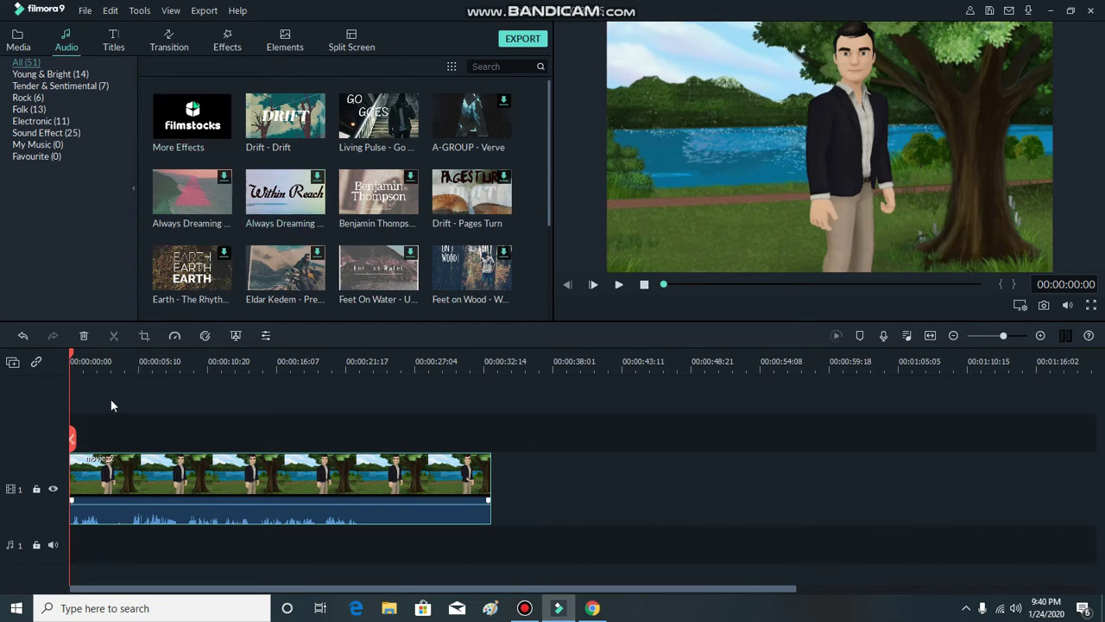
{"action": "left_click", "coordinate": [95, 547]}
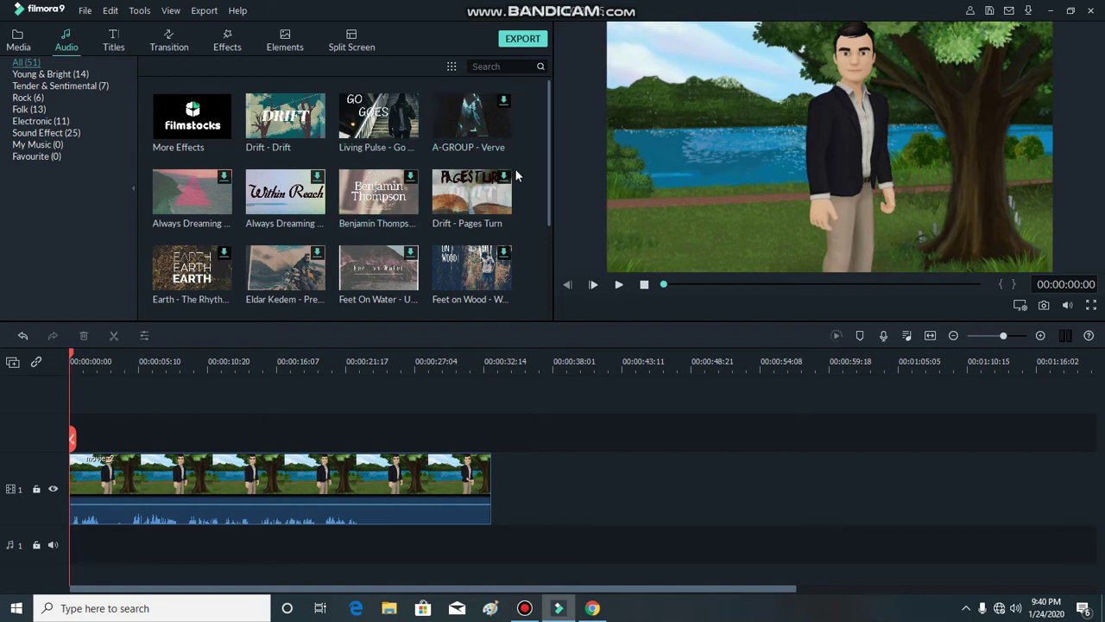
{"action": "scroll", "coordinate": [547, 231], "scroll_direction": "down", "scroll_amount": 2}
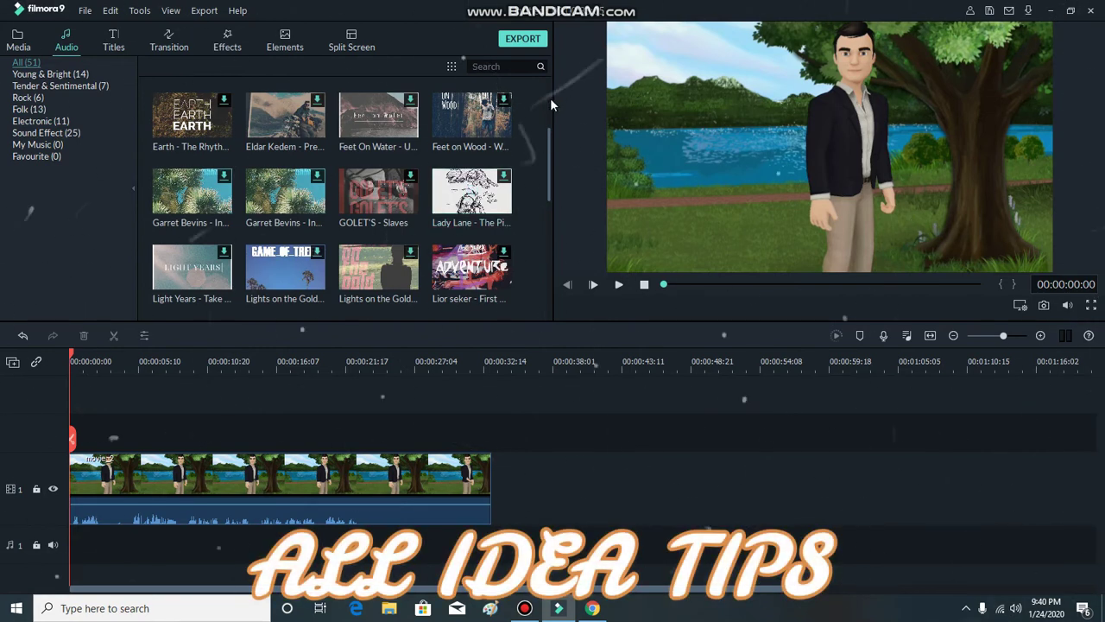
{"action": "scroll", "coordinate": [549, 102], "scroll_direction": "up", "scroll_amount": 2}
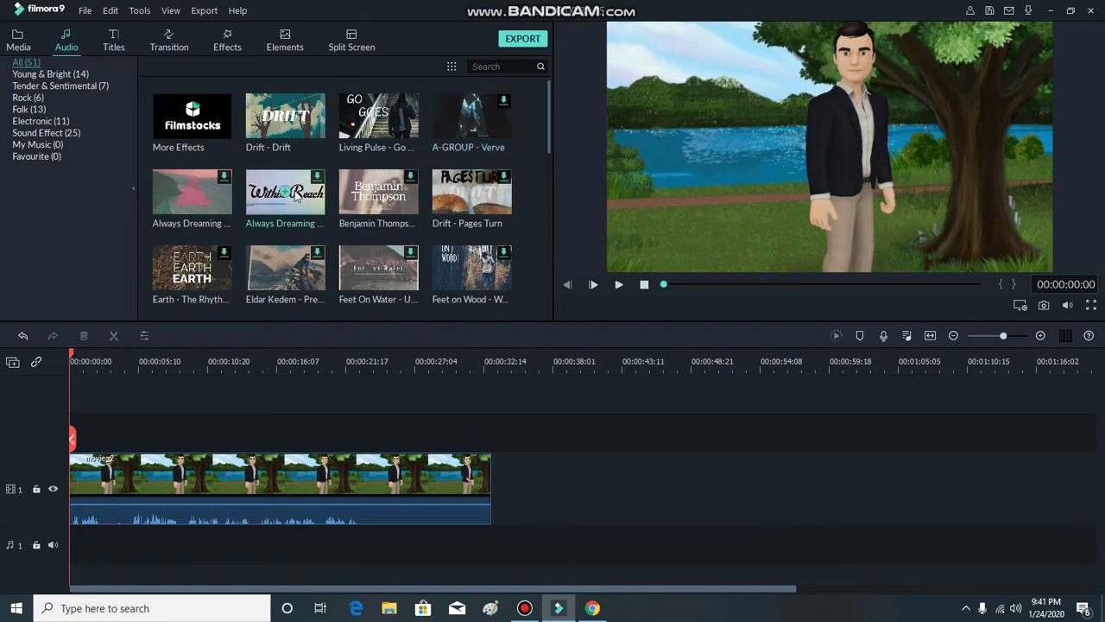
{"action": "left_click", "coordinate": [285, 119]}
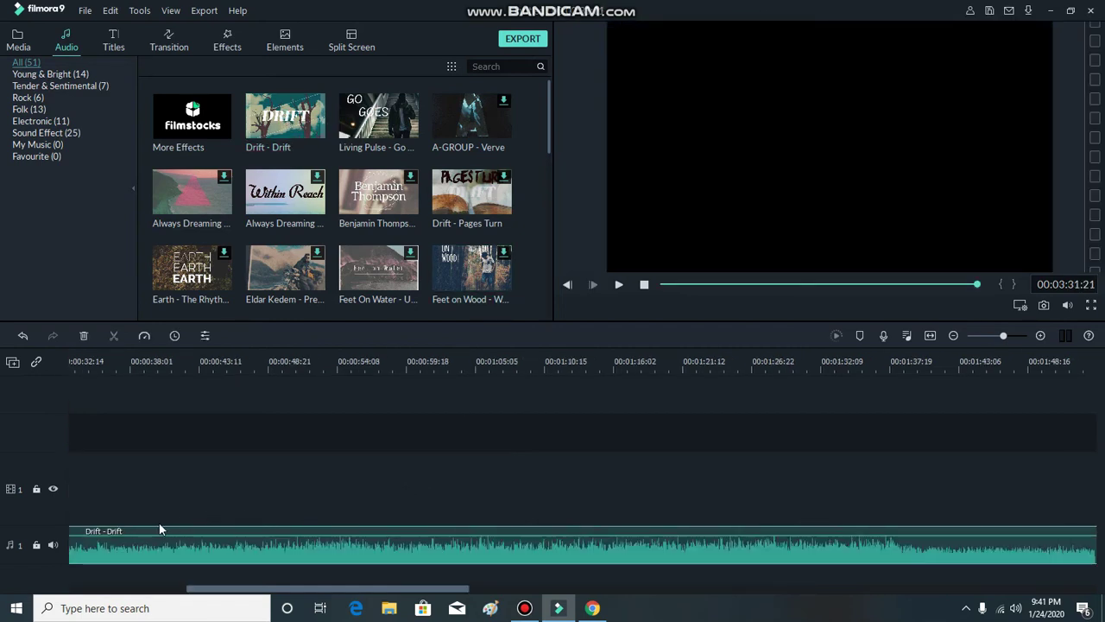
{"action": "left_click_drag", "start_coordinate": [297, 590], "coordinate": [155, 600]}
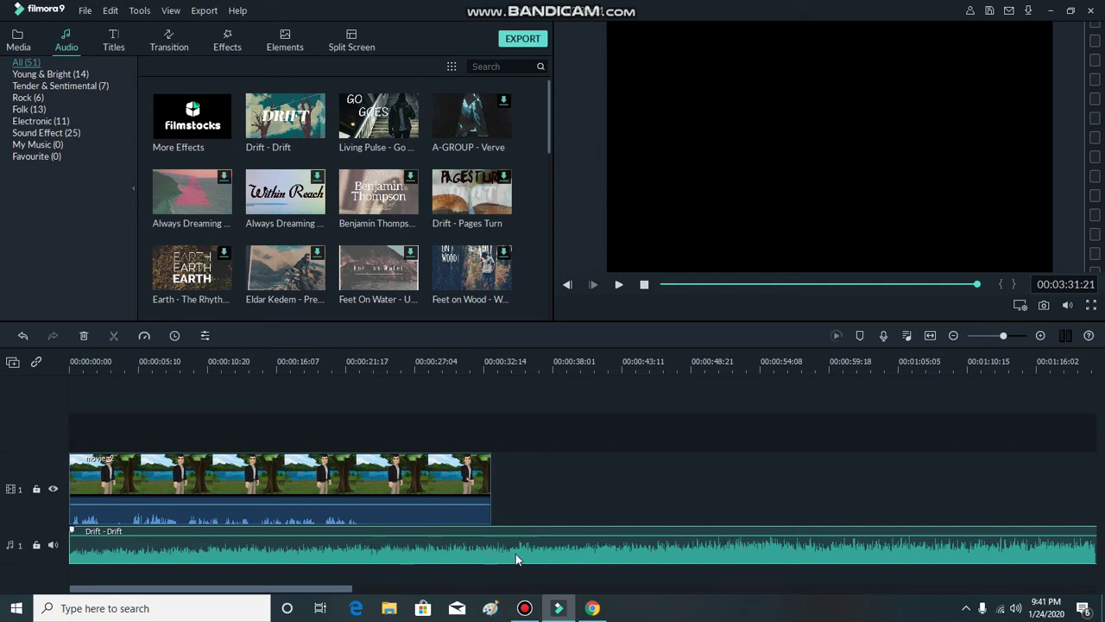
{"action": "left_click", "coordinate": [644, 287]}
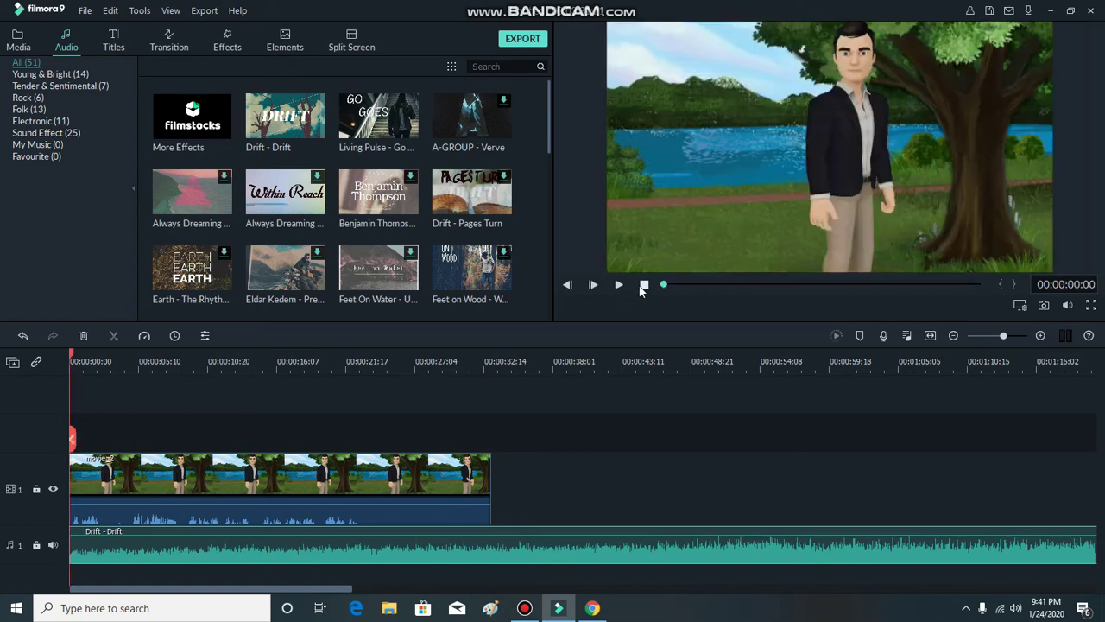
Split the Drift - Drift music at 00:00:04:08 and delete the portion after the cut.
{"action": "left_click", "coordinate": [99, 432]}
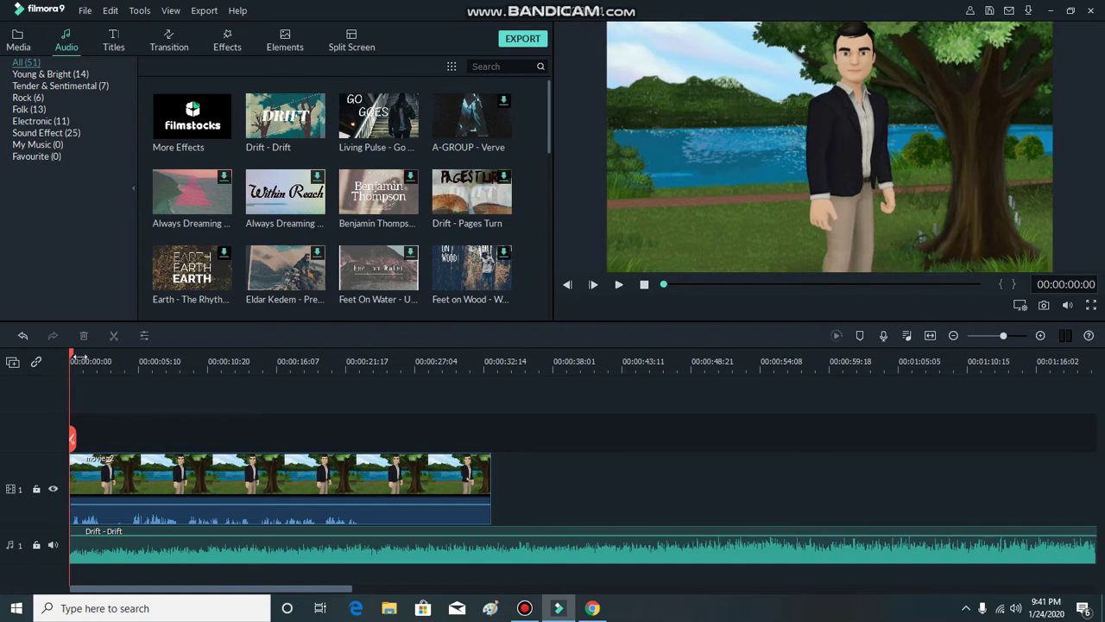
{"action": "left_click_drag", "start_coordinate": [73, 354], "coordinate": [125, 438]}
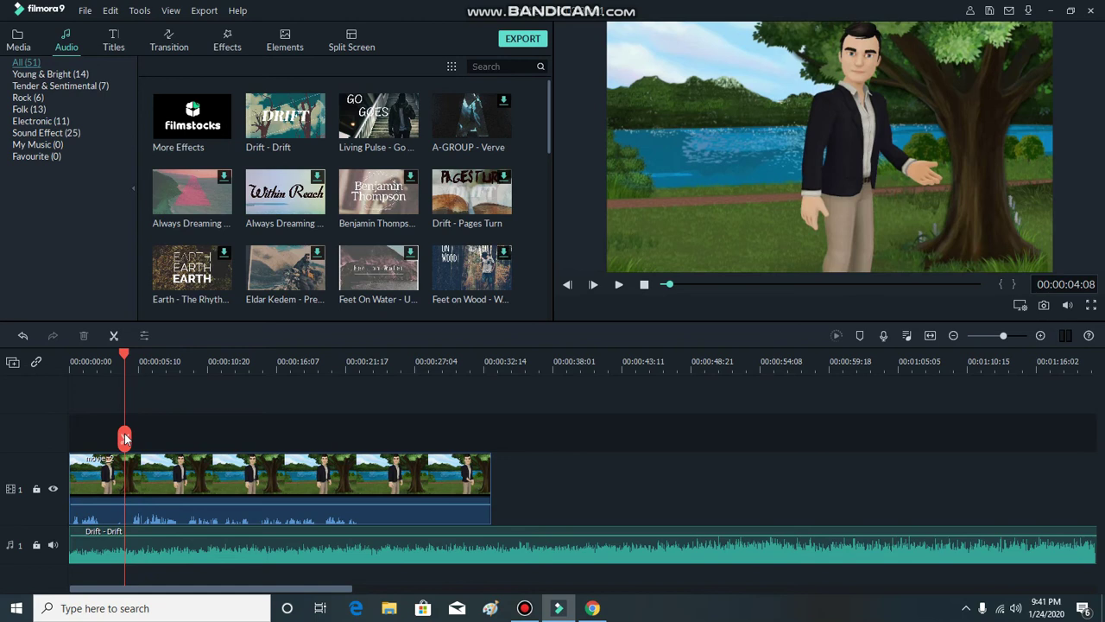
{"action": "left_click", "coordinate": [171, 544]}
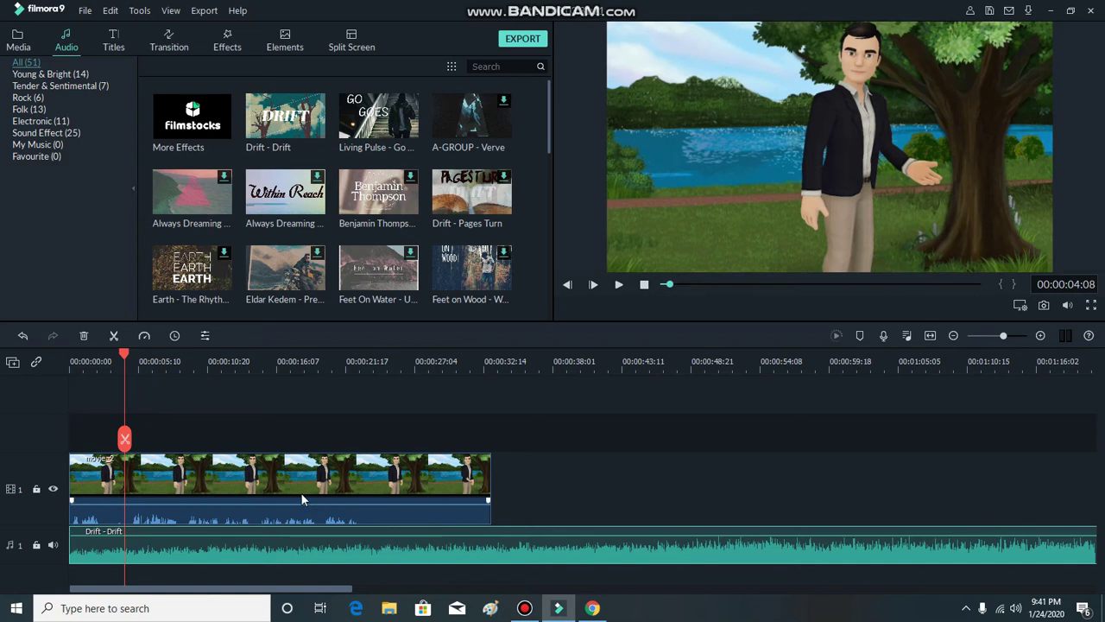
{"action": "left_click", "coordinate": [116, 337]}
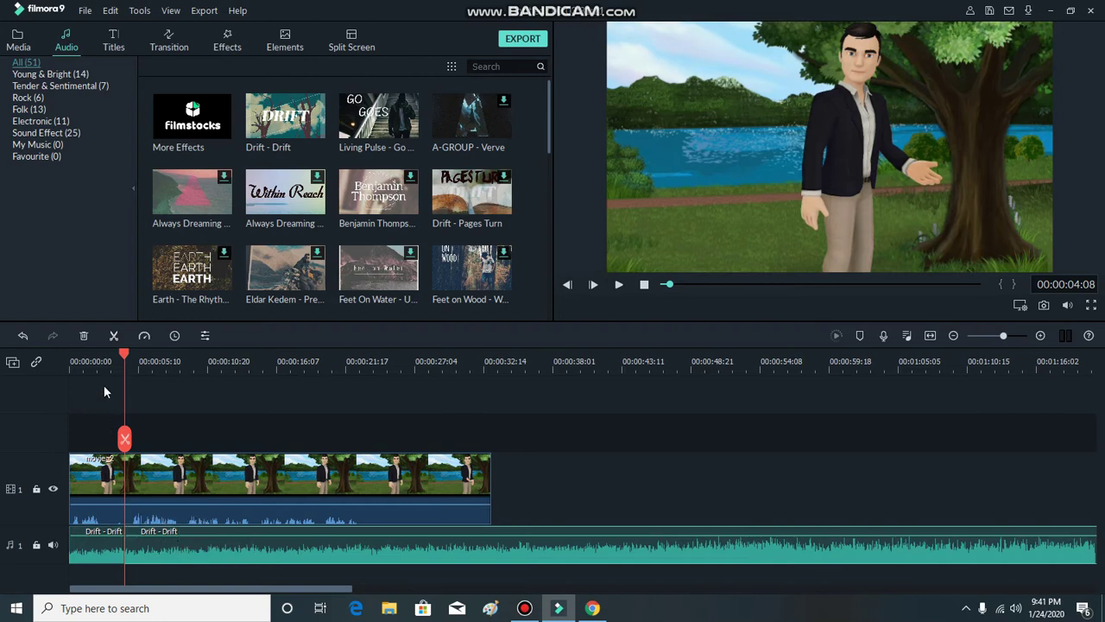
{"action": "left_click", "coordinate": [84, 336]}
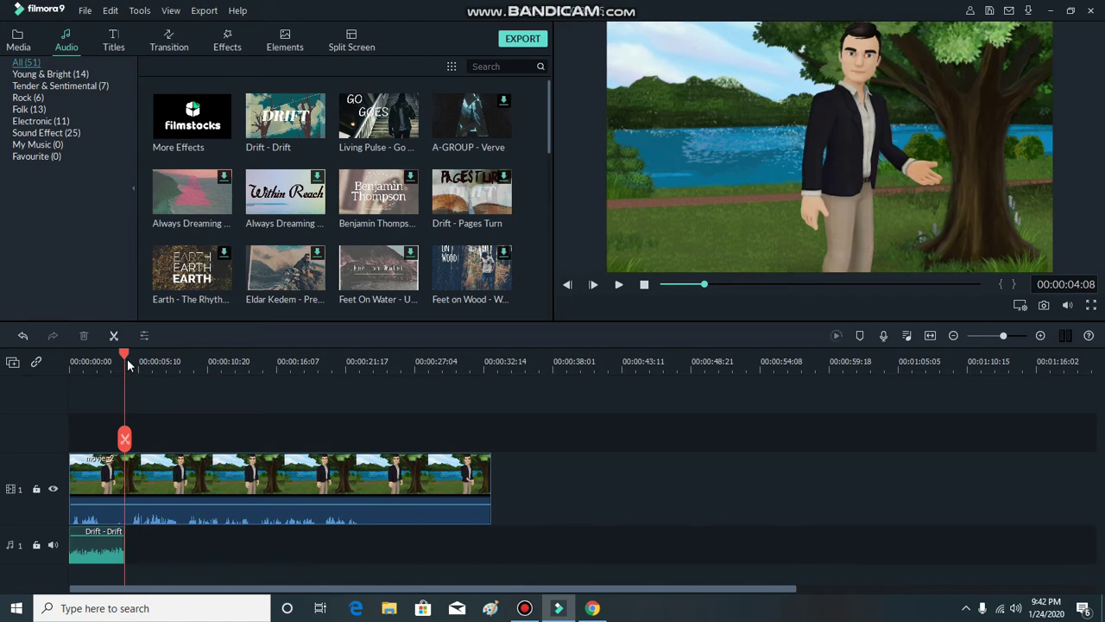
Open the movie_2 clip's editing properties to view the video settings and close them without changes.
{"action": "left_click", "coordinate": [139, 474]}
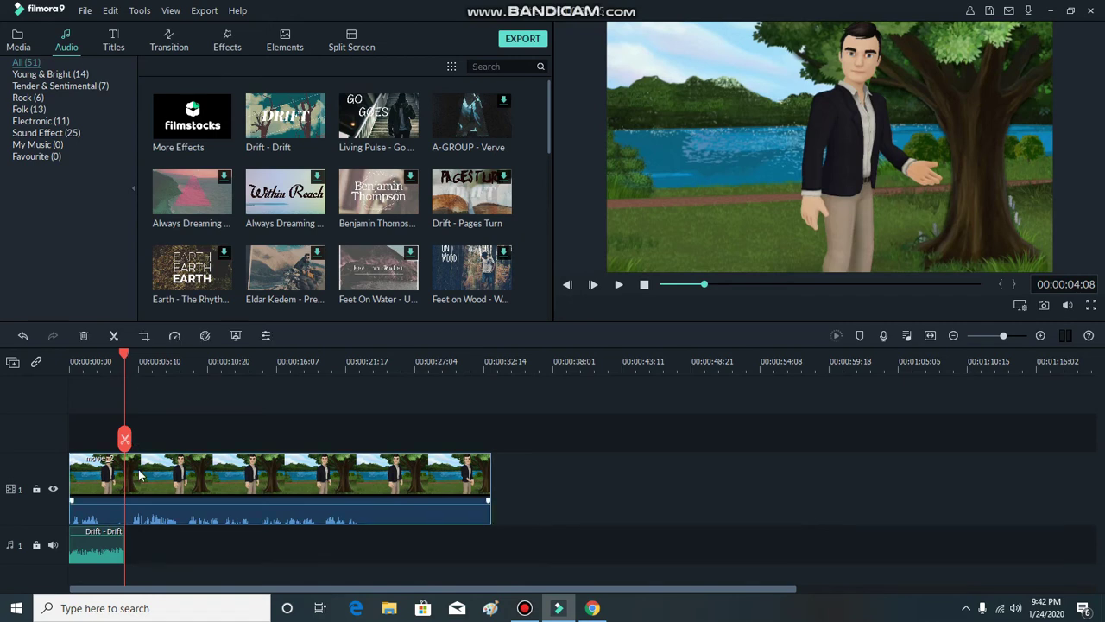
{"action": "double_click", "coordinate": [139, 474]}
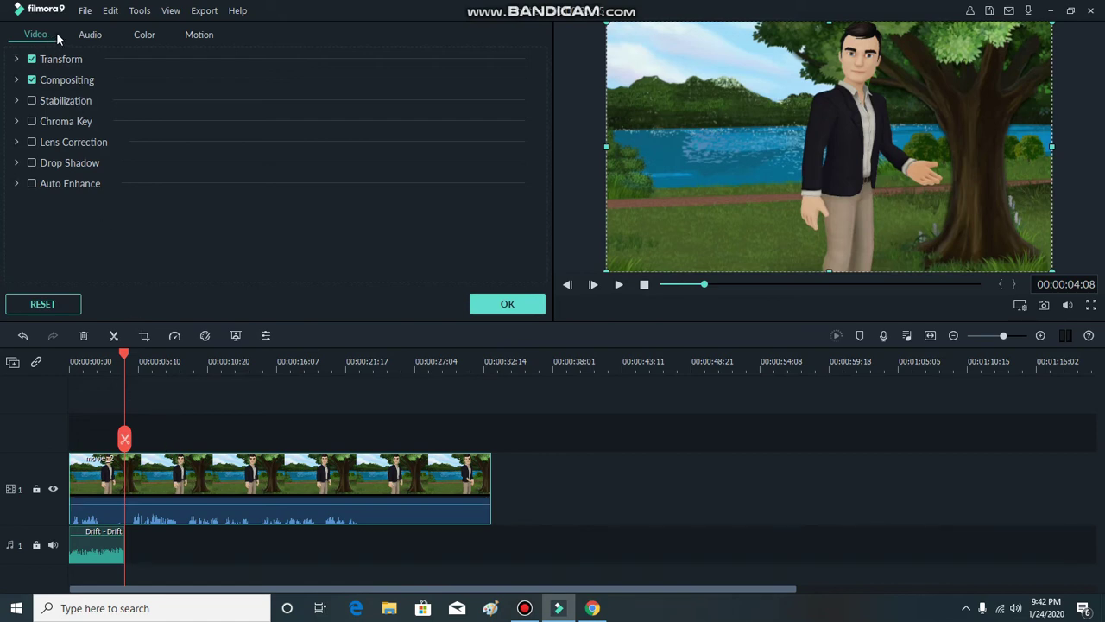
{"action": "left_click", "coordinate": [508, 302]}
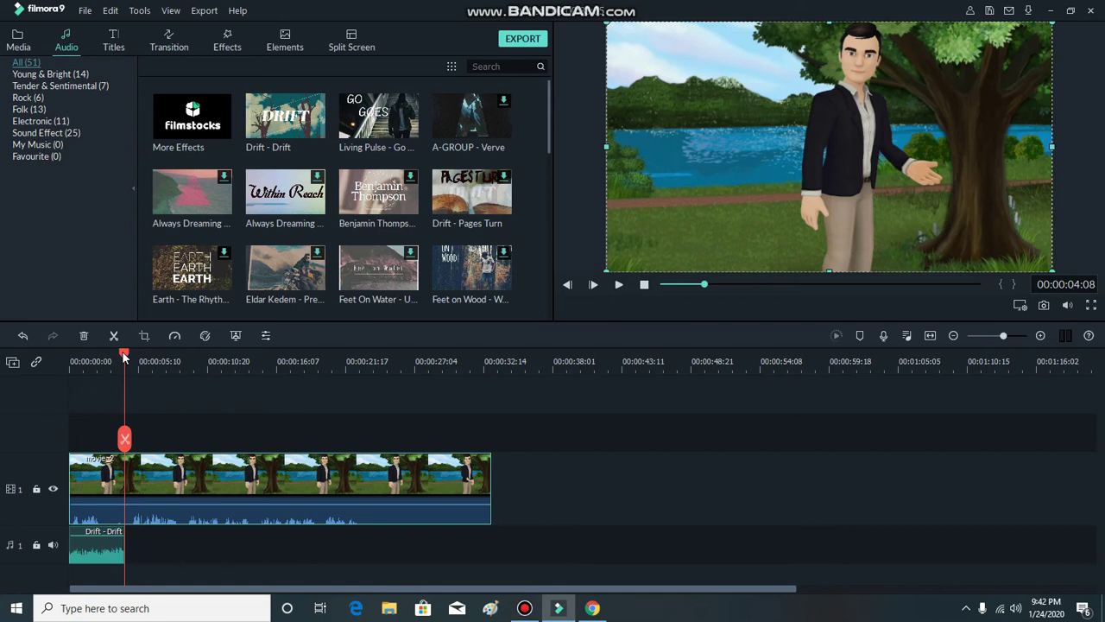
Scrub around the end of the Drift - Drift music and play the movie_2 clip from 00:00:04:12 to check it.
{"action": "left_click_drag", "start_coordinate": [124, 356], "coordinate": [116, 358]}
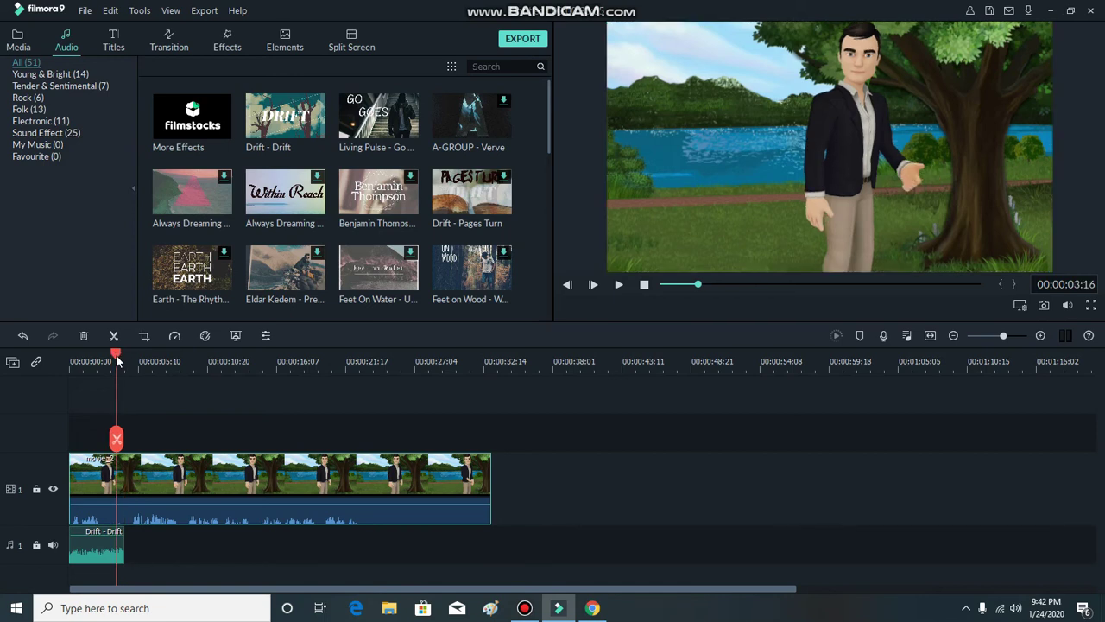
{"action": "left_click_drag", "start_coordinate": [130, 354], "coordinate": [183, 357]}
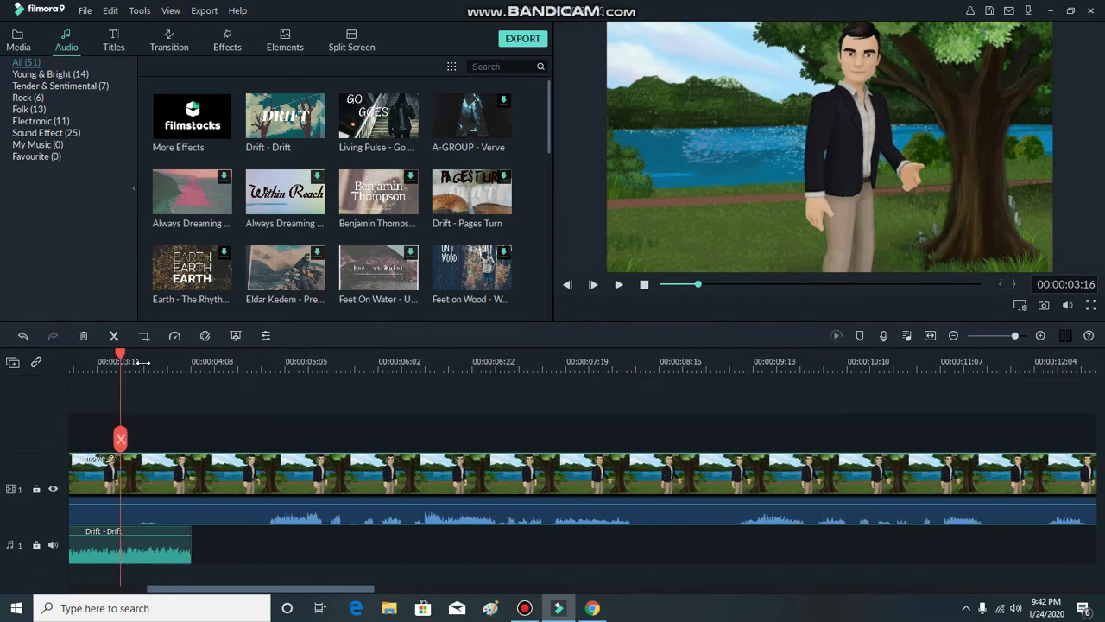
{"action": "left_click", "coordinate": [192, 361]}
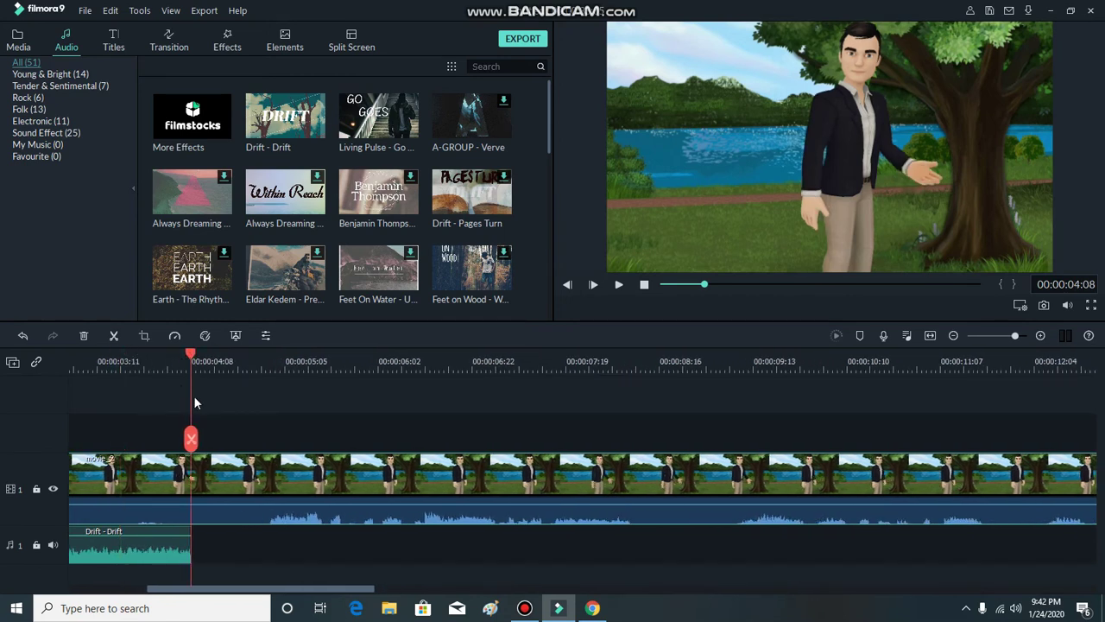
{"action": "left_click_drag", "start_coordinate": [193, 357], "coordinate": [209, 357]}
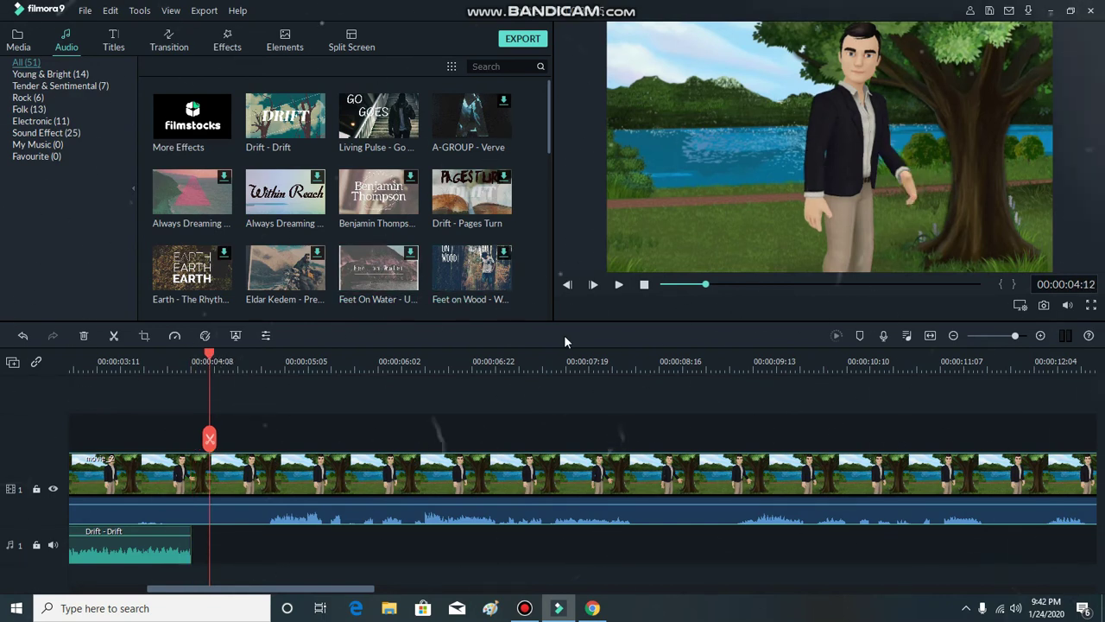
{"action": "left_click", "coordinate": [618, 285]}
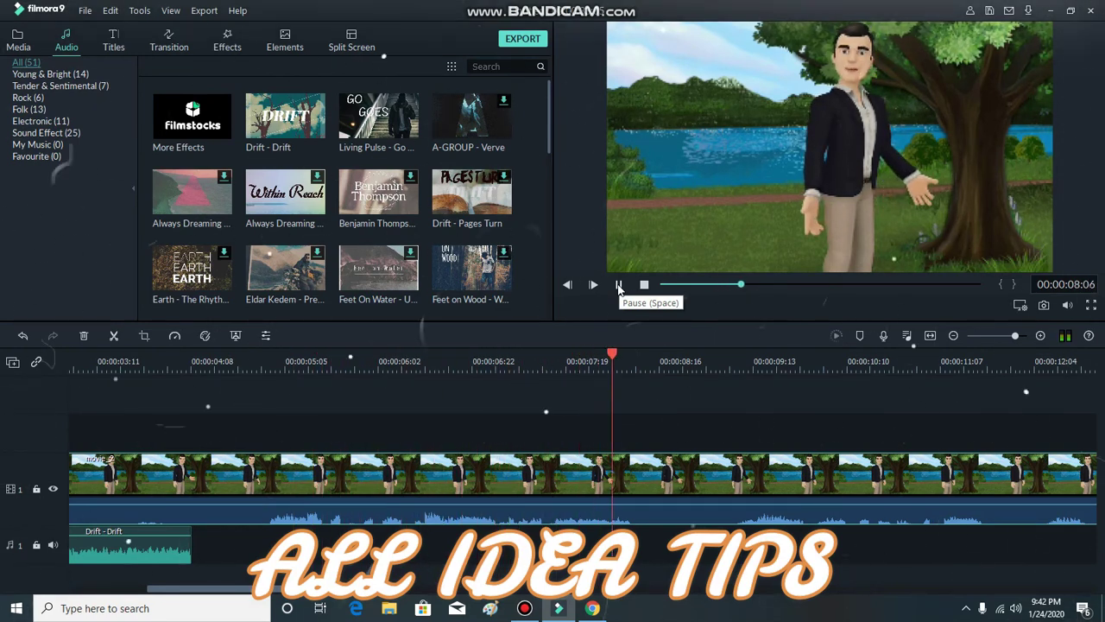
{"action": "left_click", "coordinate": [619, 285]}
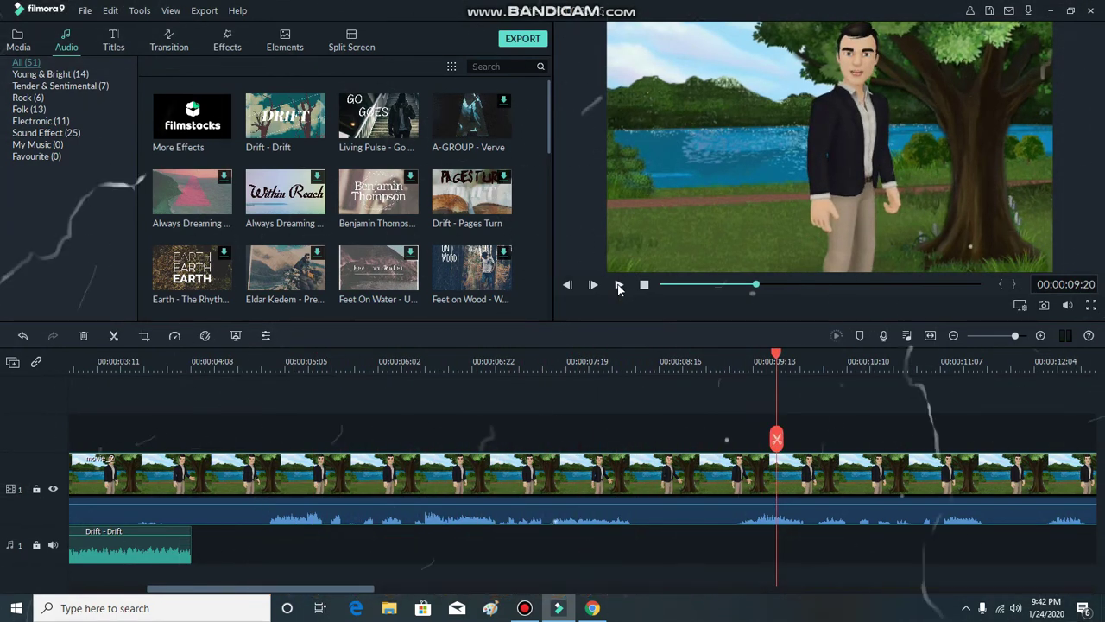
Split the movie_2 clip at 00:00:08:13 and 00:00:09:03 and delete the short segment between the cuts.
{"action": "left_click_drag", "start_coordinate": [778, 350], "coordinate": [613, 404]}
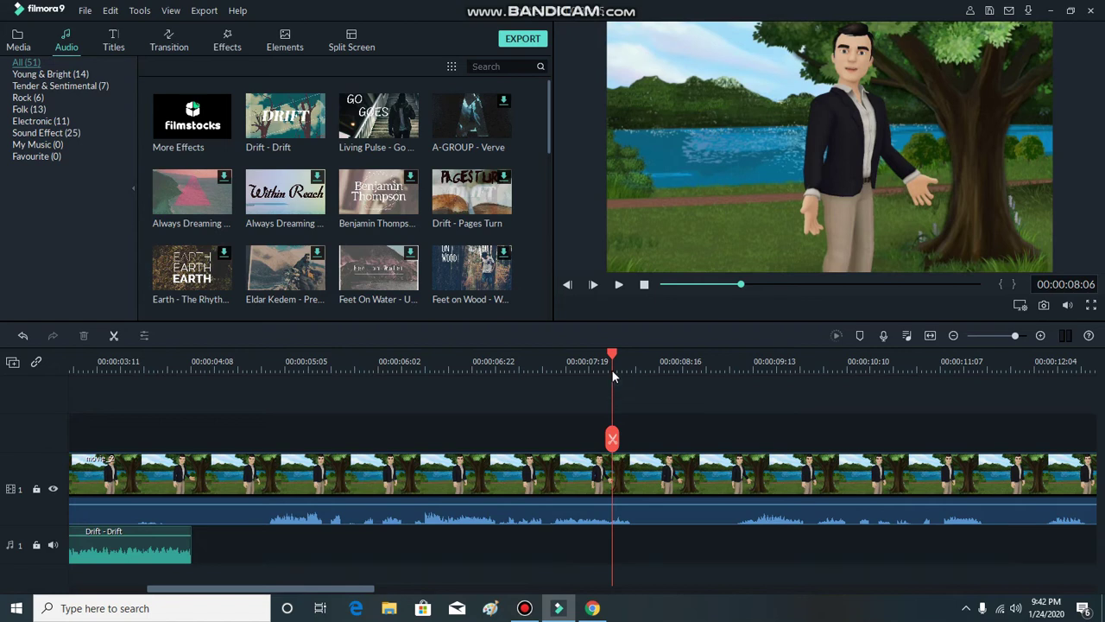
{"action": "left_click_drag", "start_coordinate": [612, 359], "coordinate": [645, 358]}
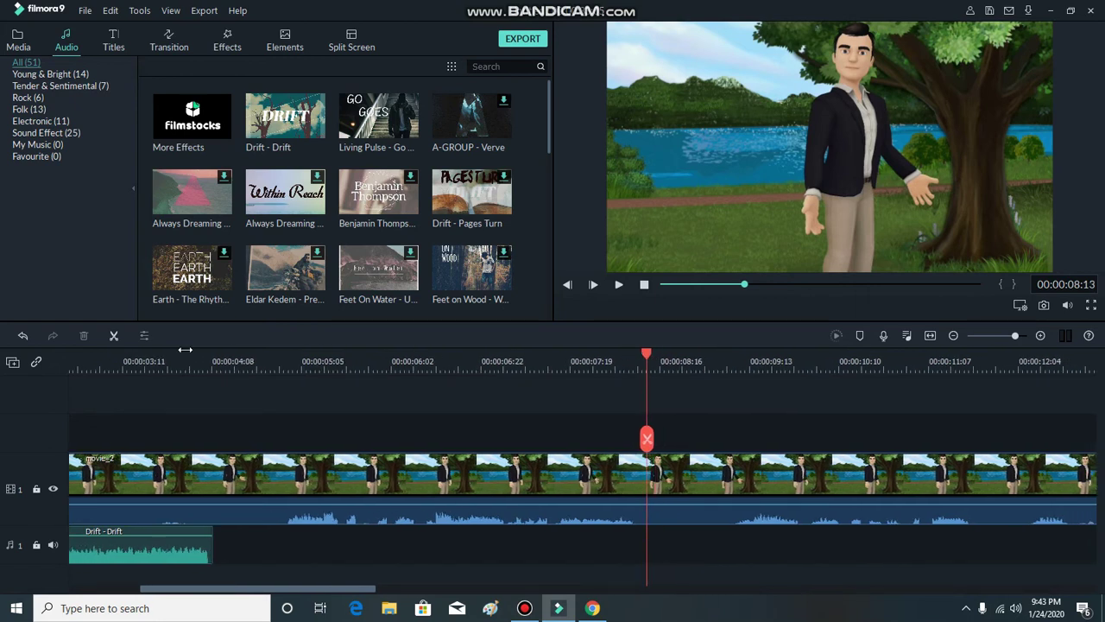
{"action": "left_click", "coordinate": [114, 336]}
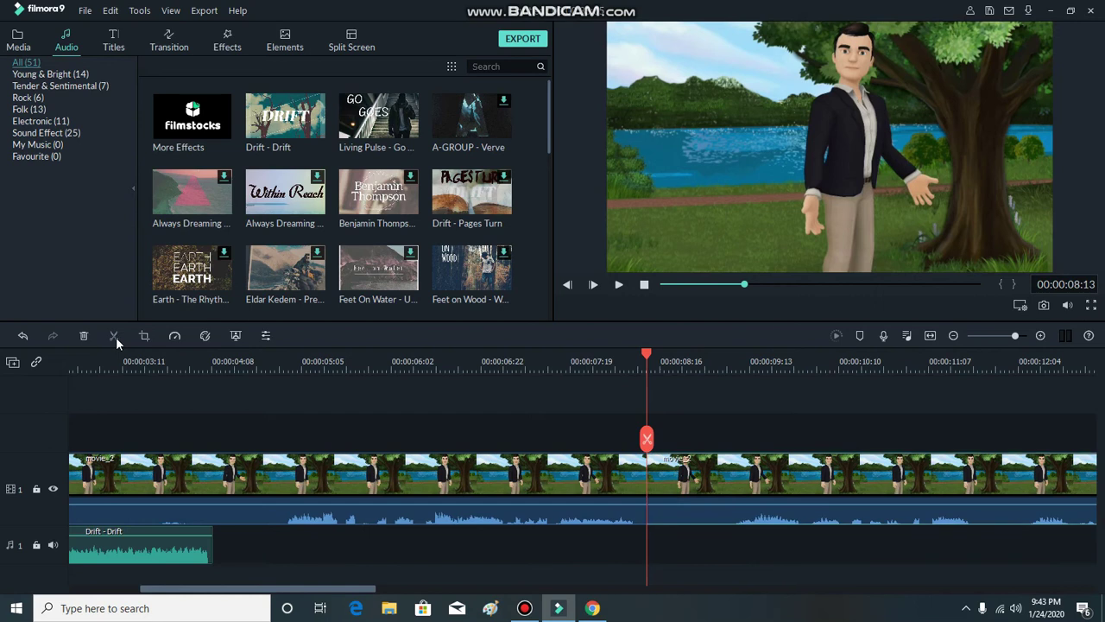
{"action": "left_click_drag", "start_coordinate": [647, 359], "coordinate": [707, 366]}
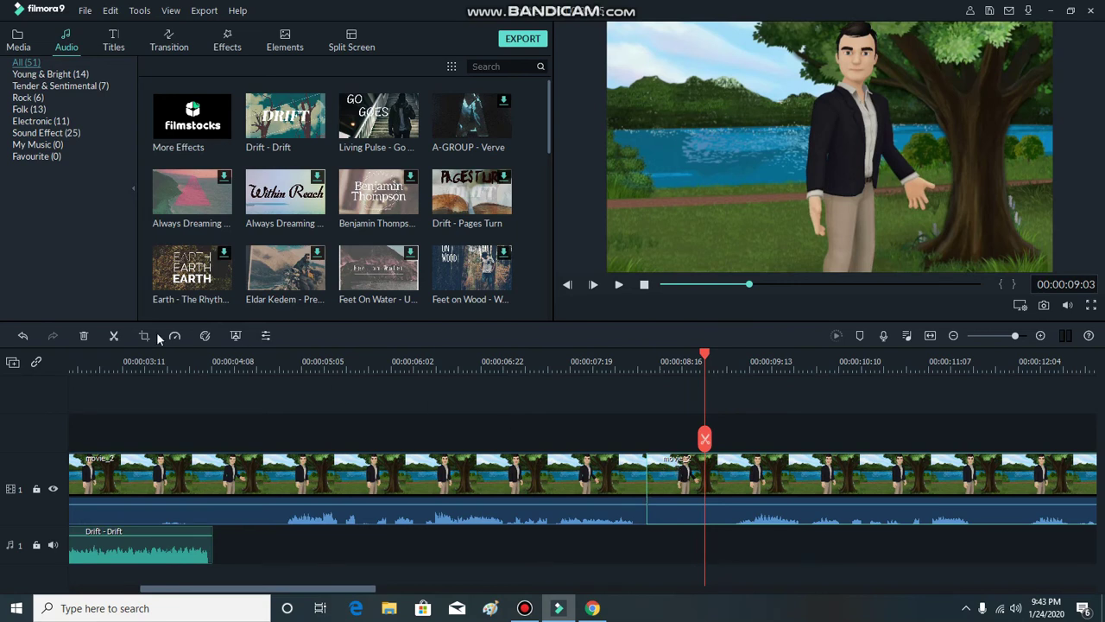
{"action": "left_click", "coordinate": [115, 336]}
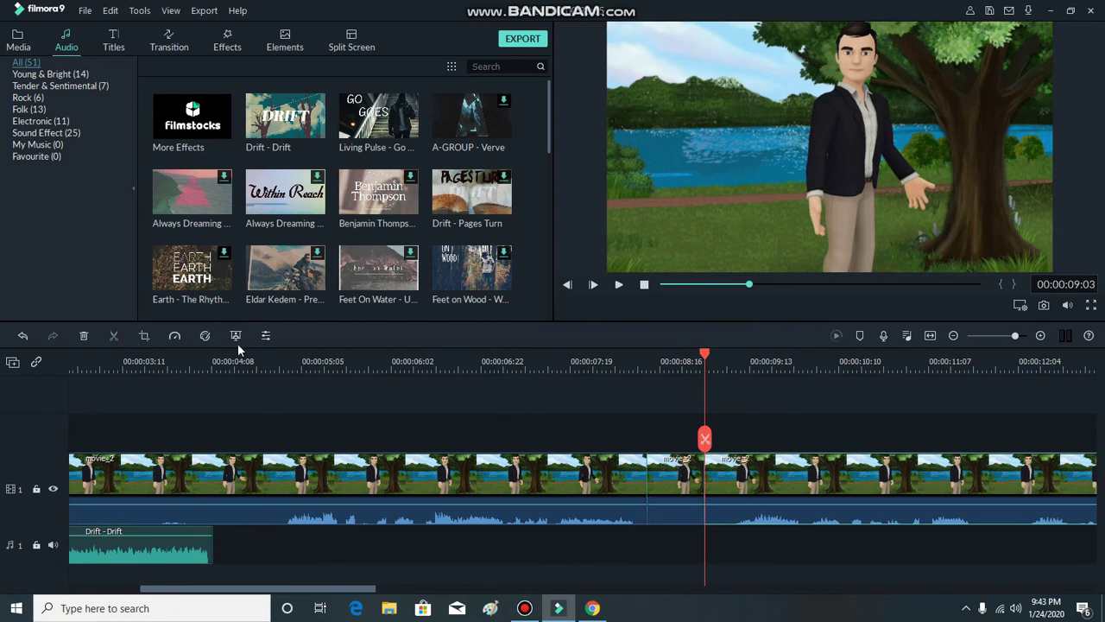
{"action": "left_click", "coordinate": [677, 492]}
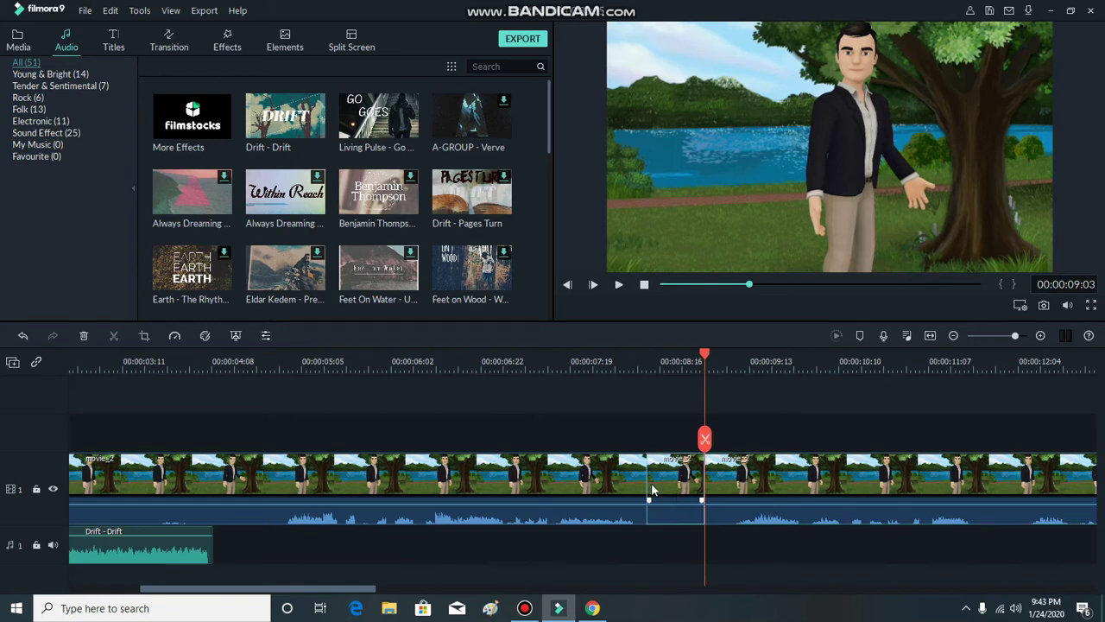
{"action": "left_click", "coordinate": [84, 337]}
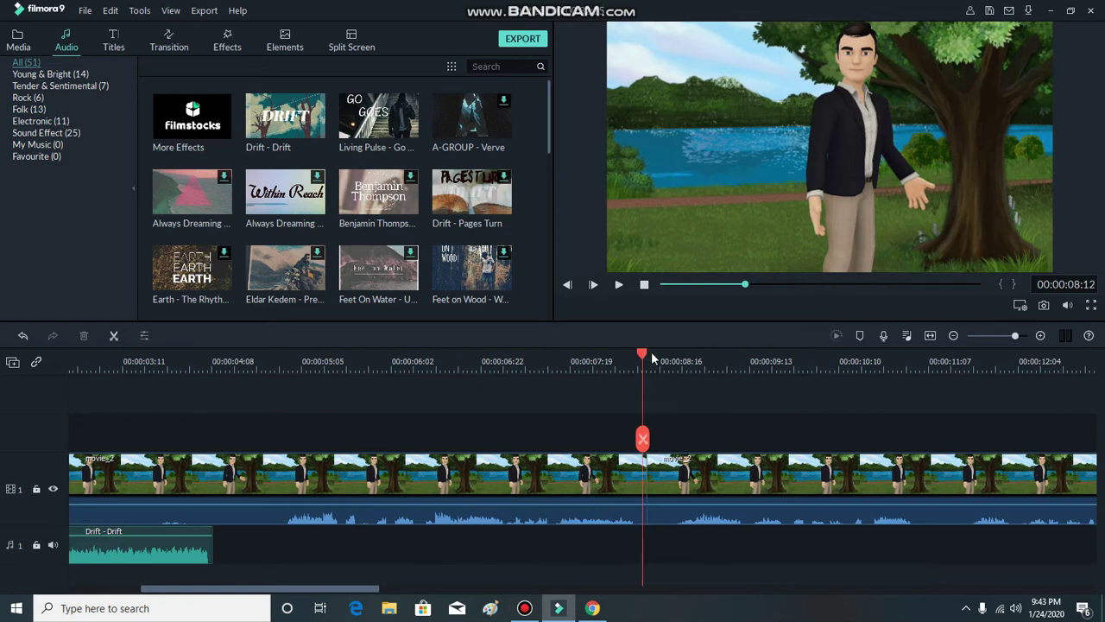
Split the second movie_2 clip at 00:00:29:03 and delete the end portion containing the tellagami screen.
{"action": "left_click_drag", "start_coordinate": [647, 354], "coordinate": [669, 355]}
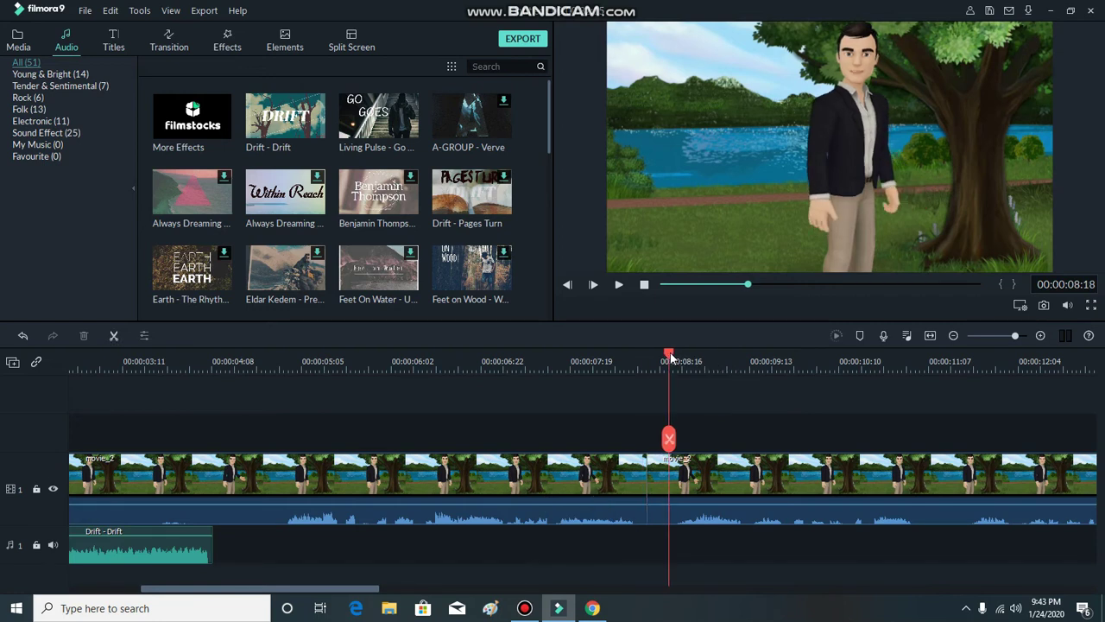
{"action": "left_click", "coordinate": [776, 361]}
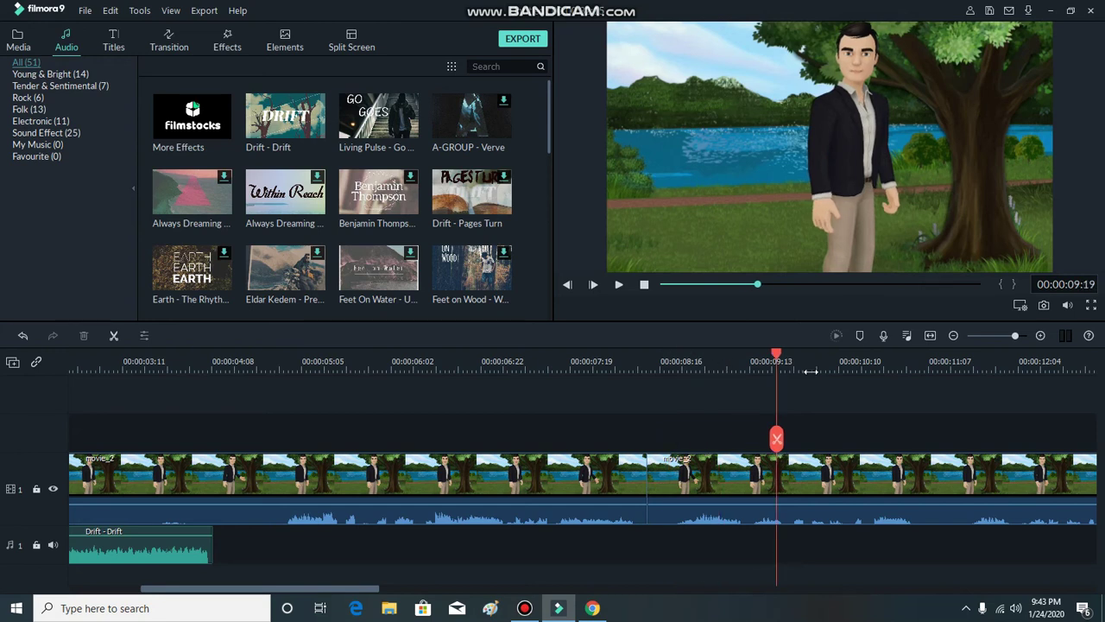
{"action": "left_click_drag", "start_coordinate": [332, 594], "coordinate": [530, 600]}
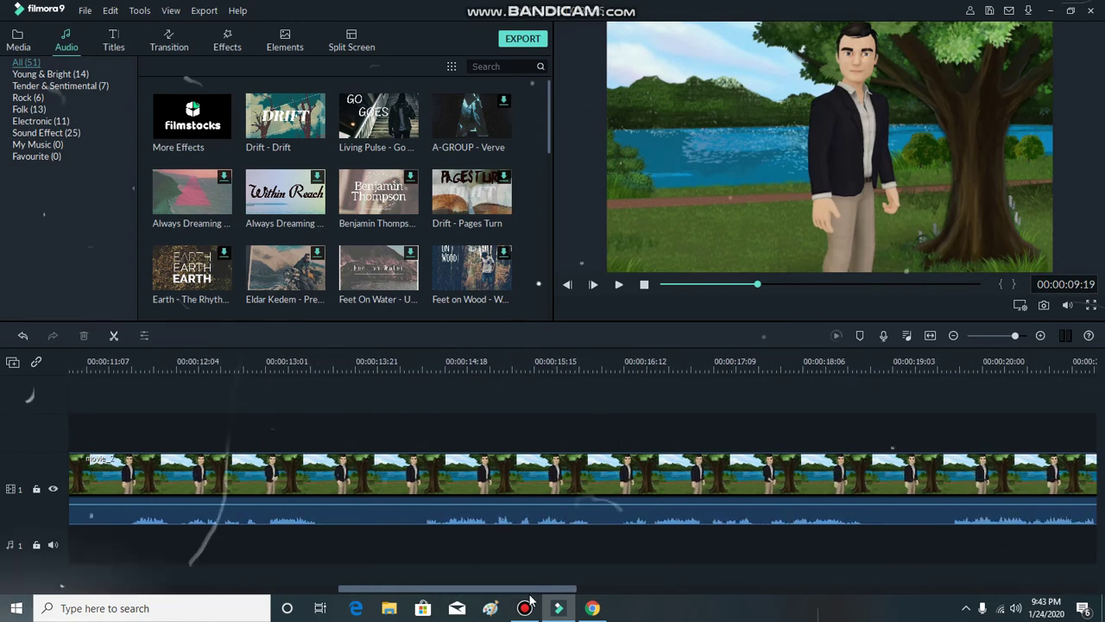
{"action": "left_click", "coordinate": [827, 285]}
{"action": "left_click", "coordinate": [716, 284]}
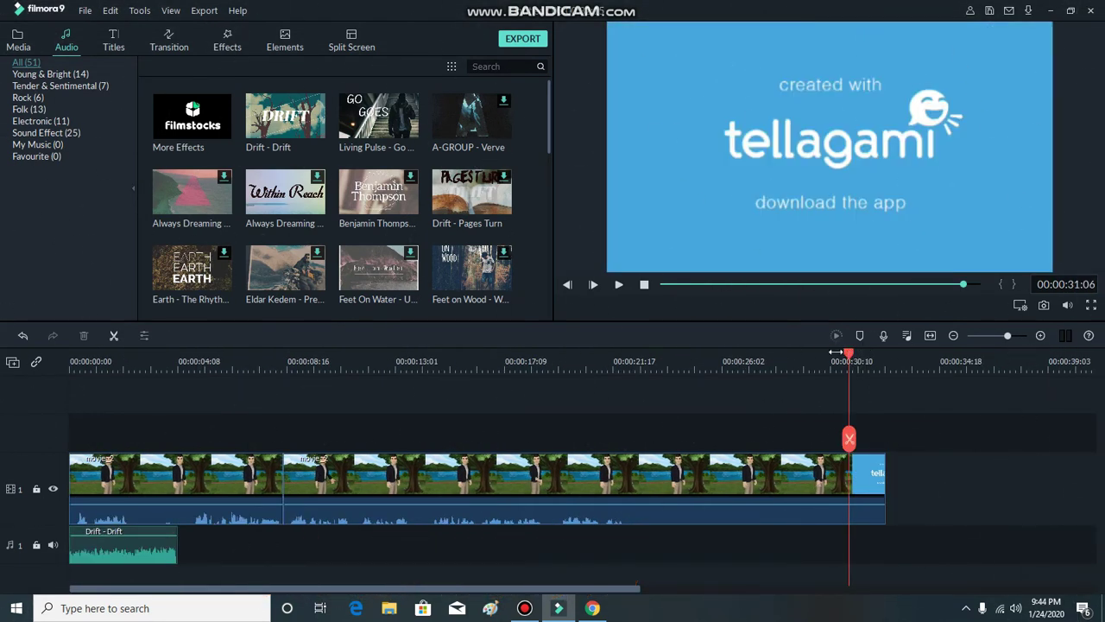
{"action": "left_click_drag", "start_coordinate": [849, 356], "coordinate": [797, 355]}
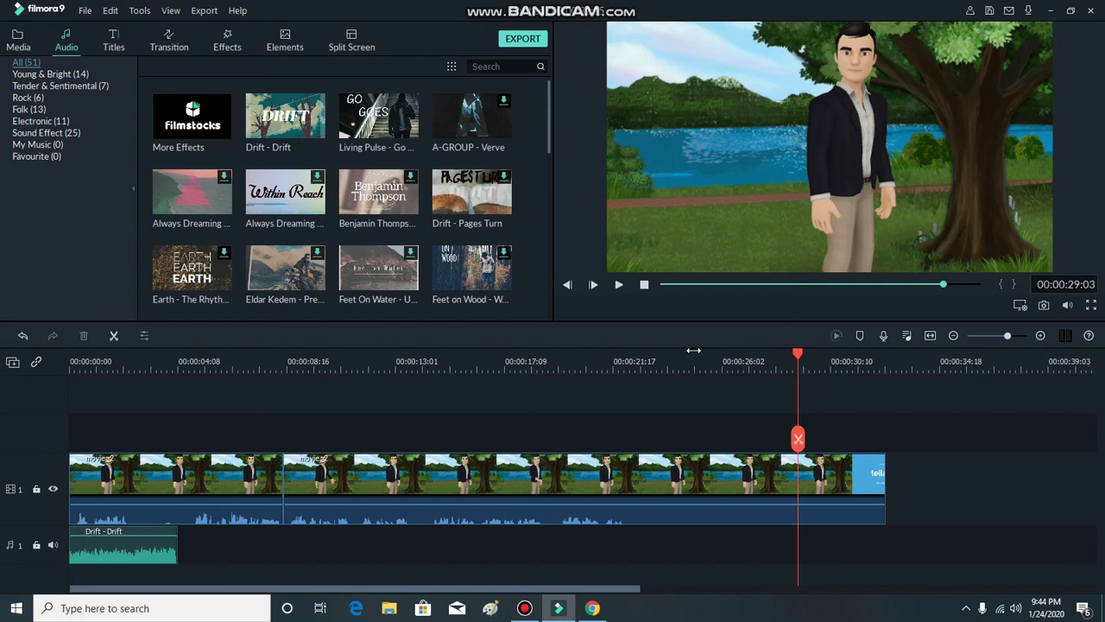
{"action": "left_click", "coordinate": [115, 337]}
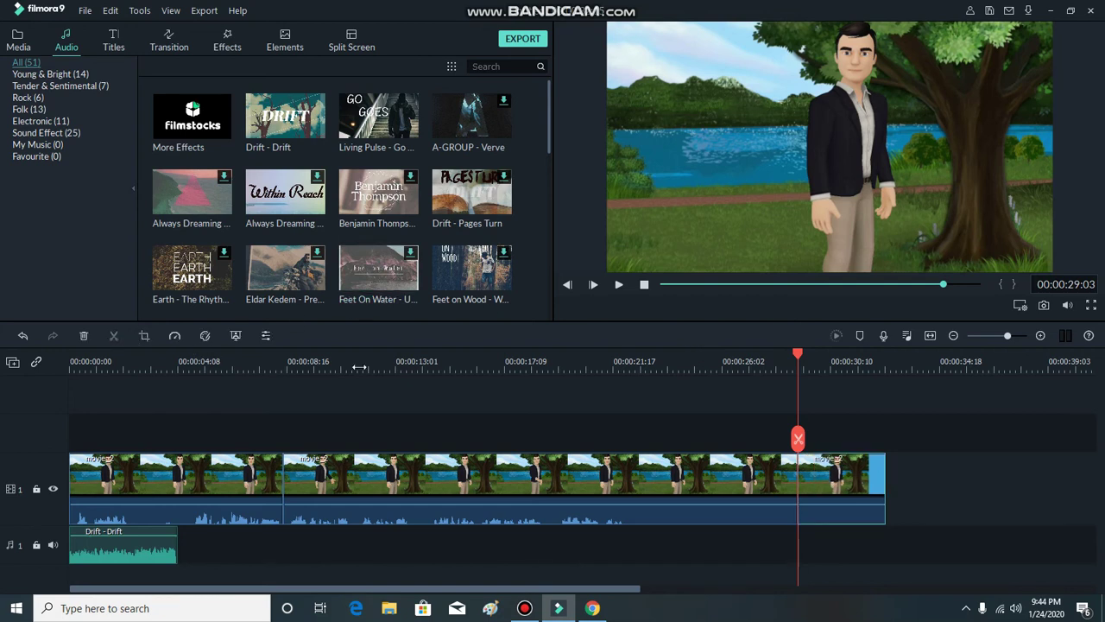
{"action": "left_click", "coordinate": [84, 335]}
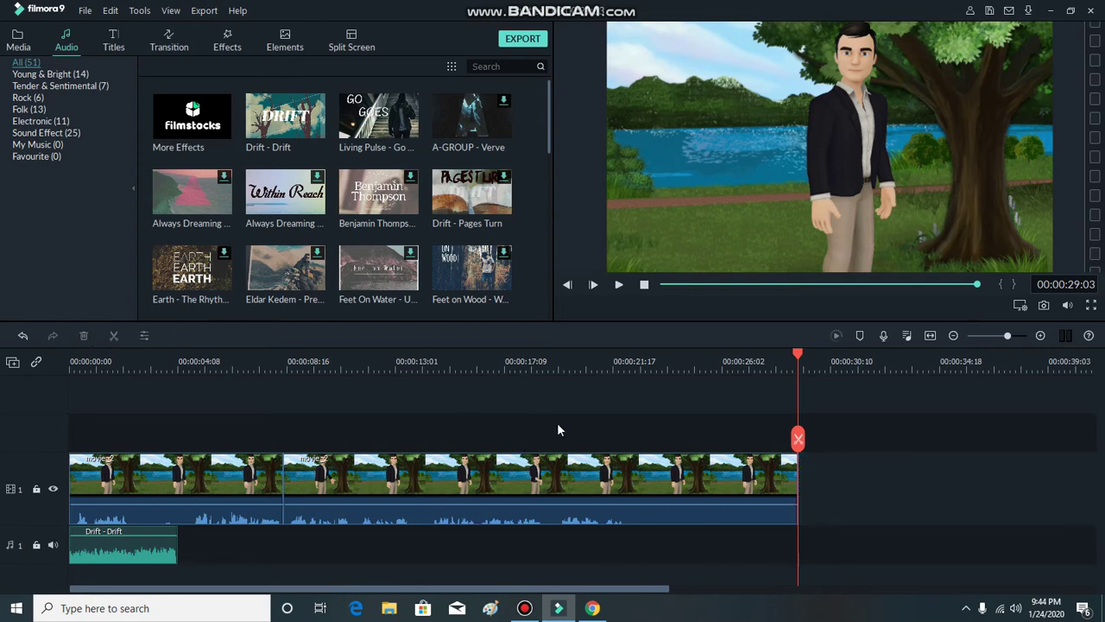
Crop the first movie_2 clip to 604 x 340 while keeping the original ratio.
{"action": "left_click", "coordinate": [216, 483]}
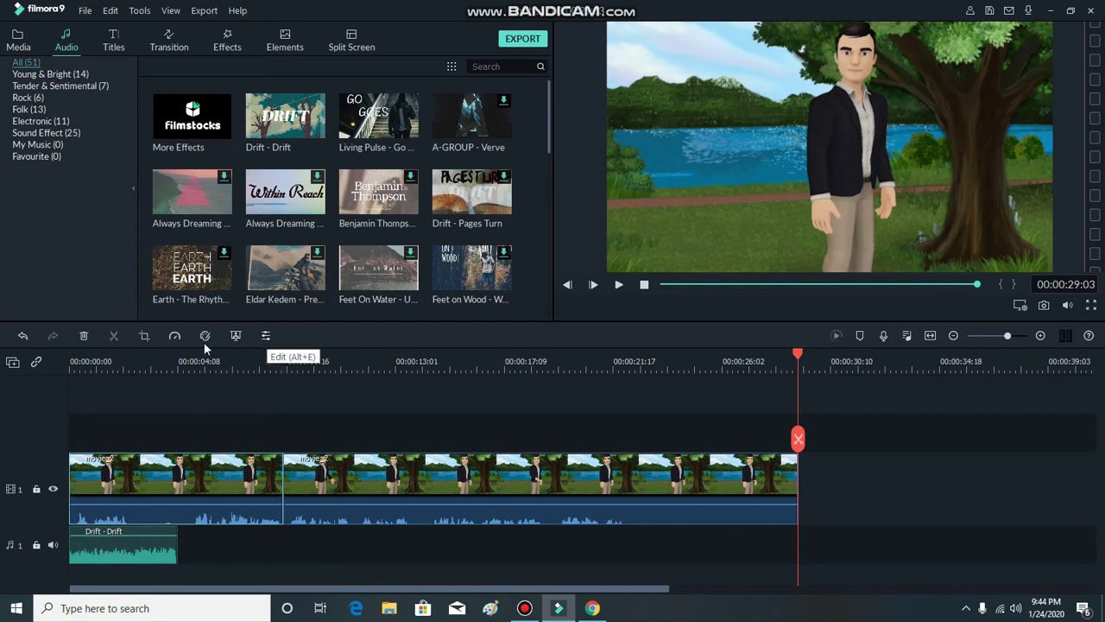
{"action": "left_click", "coordinate": [145, 337]}
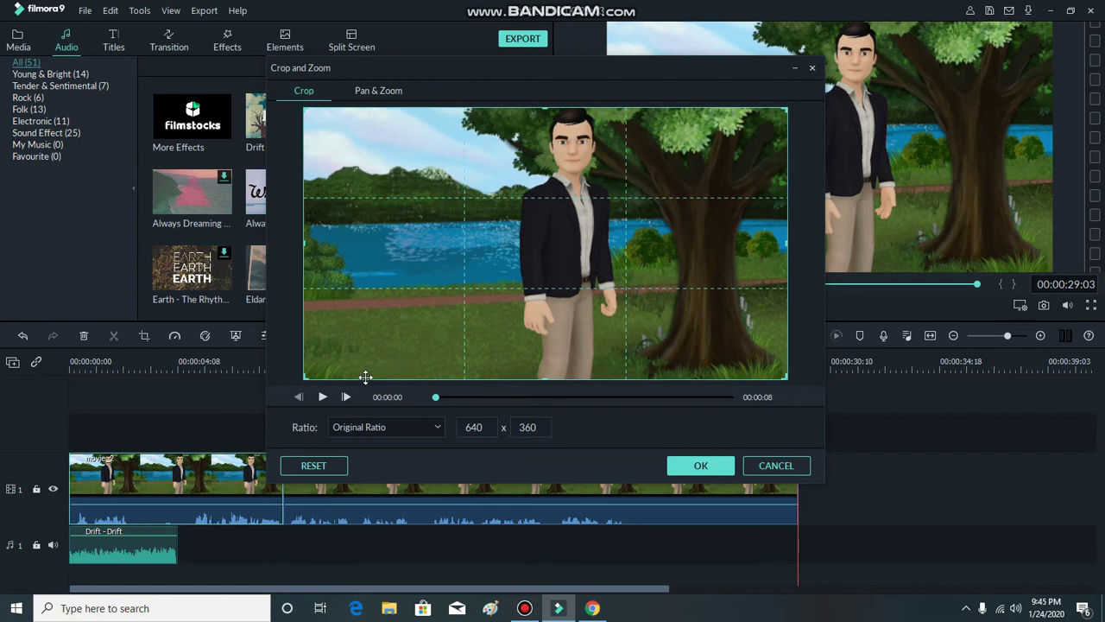
{"action": "left_click_drag", "start_coordinate": [306, 377], "coordinate": [342, 361]}
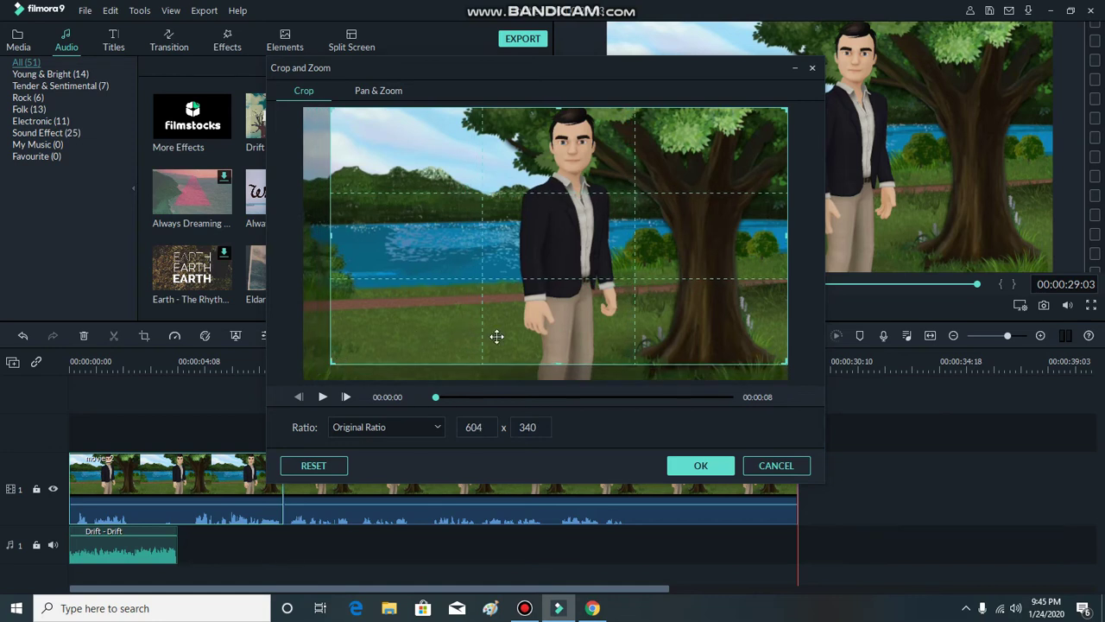
{"action": "left_click", "coordinate": [697, 466]}
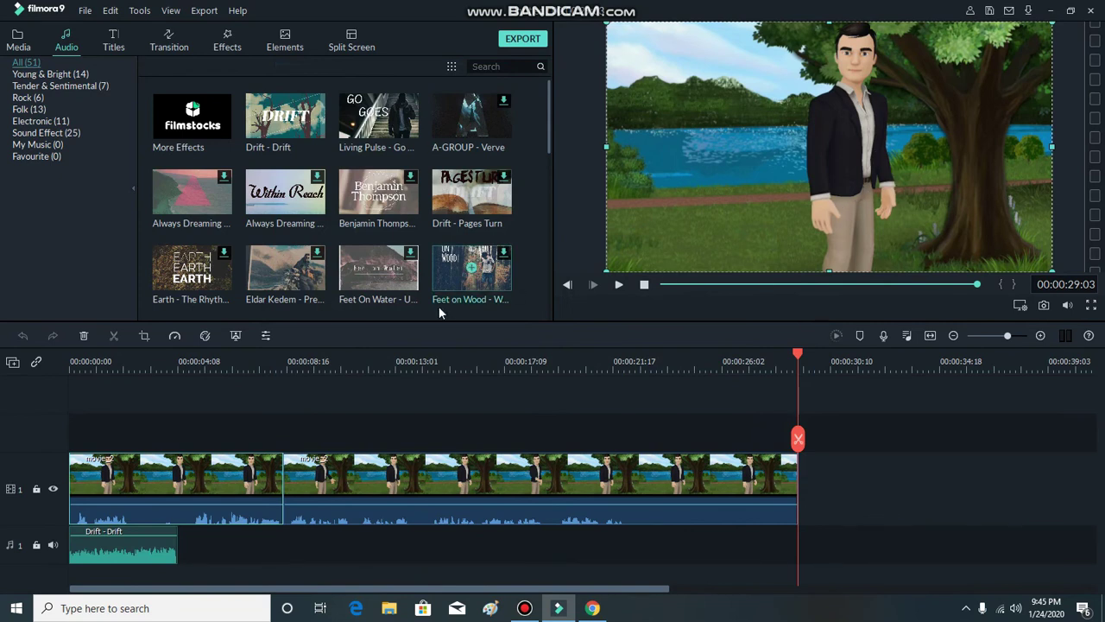
Inspect the second movie_2 clip's properties and Advanced Color Correction settings, leaving the adjustments unchanged and no preset saved.
{"action": "double_click", "coordinate": [352, 469]}
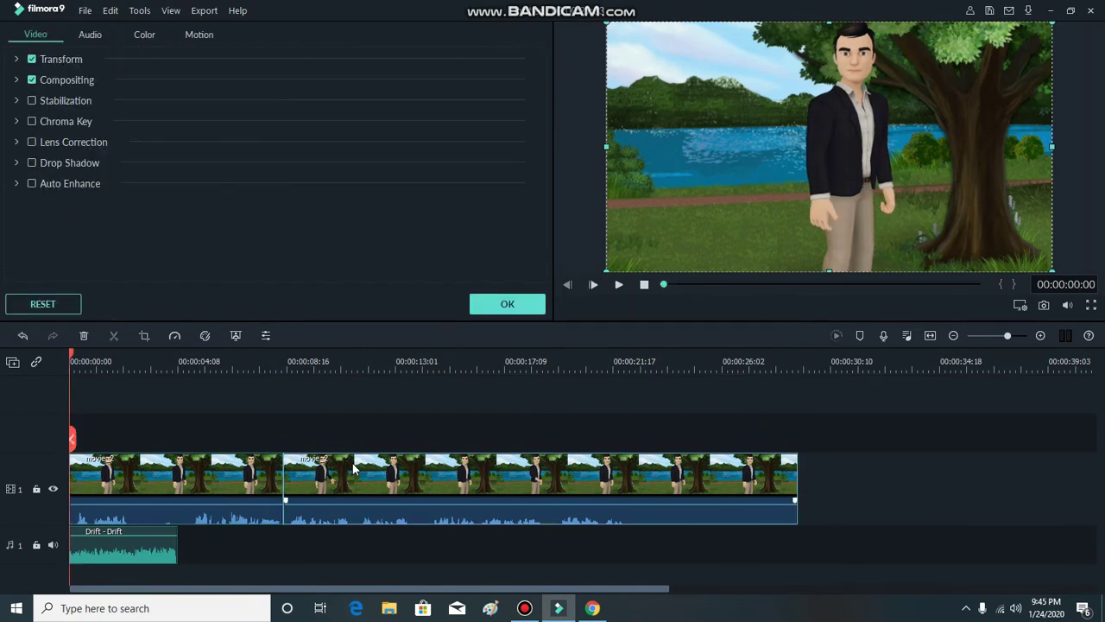
{"action": "left_click", "coordinate": [489, 303]}
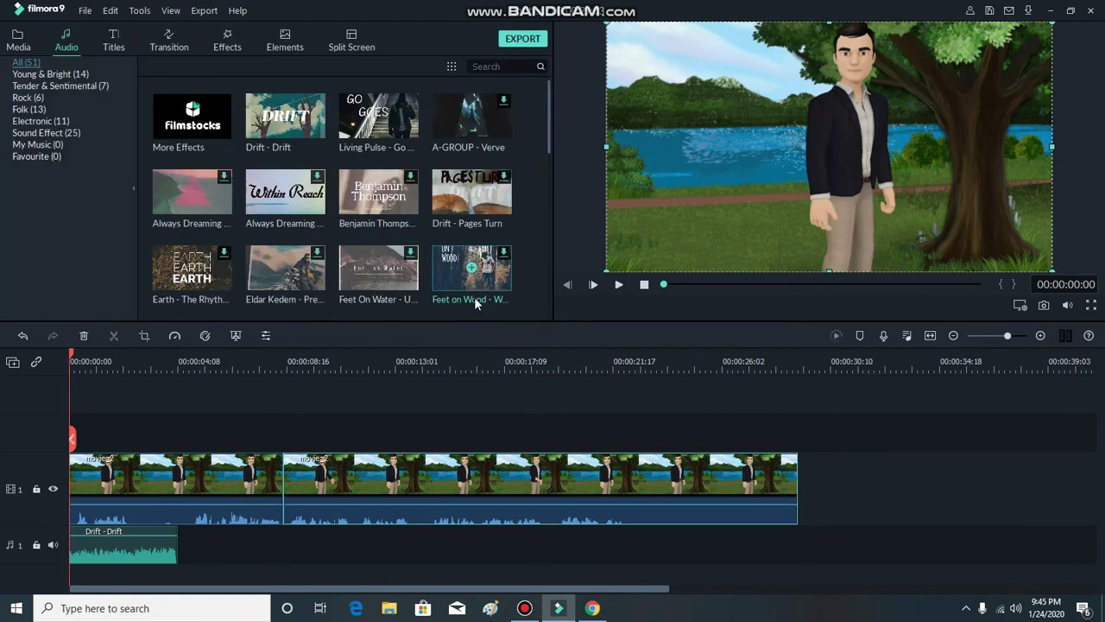
{"action": "left_click", "coordinate": [174, 337]}
{"action": "left_click", "coordinate": [205, 335]}
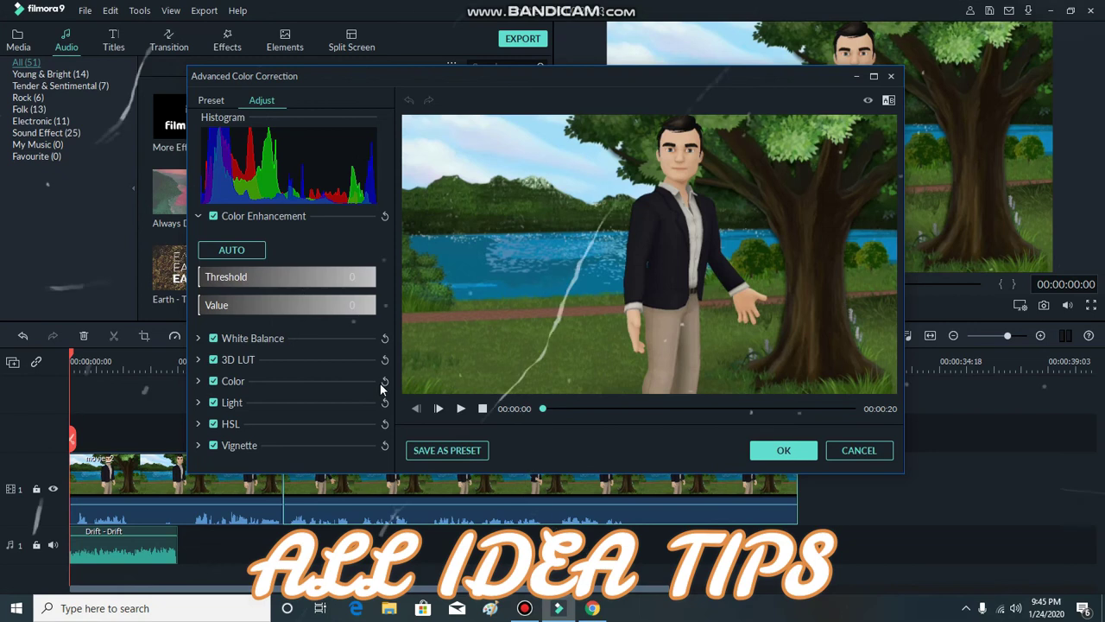
{"action": "left_click", "coordinate": [455, 452]}
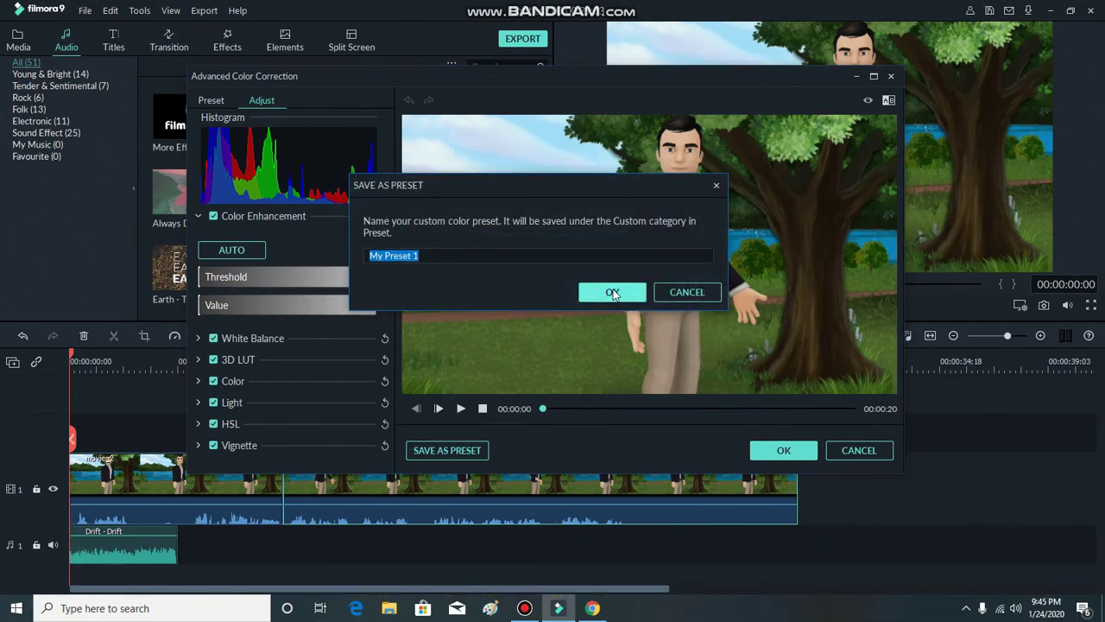
{"action": "left_click", "coordinate": [671, 297]}
{"action": "left_click", "coordinate": [785, 447]}
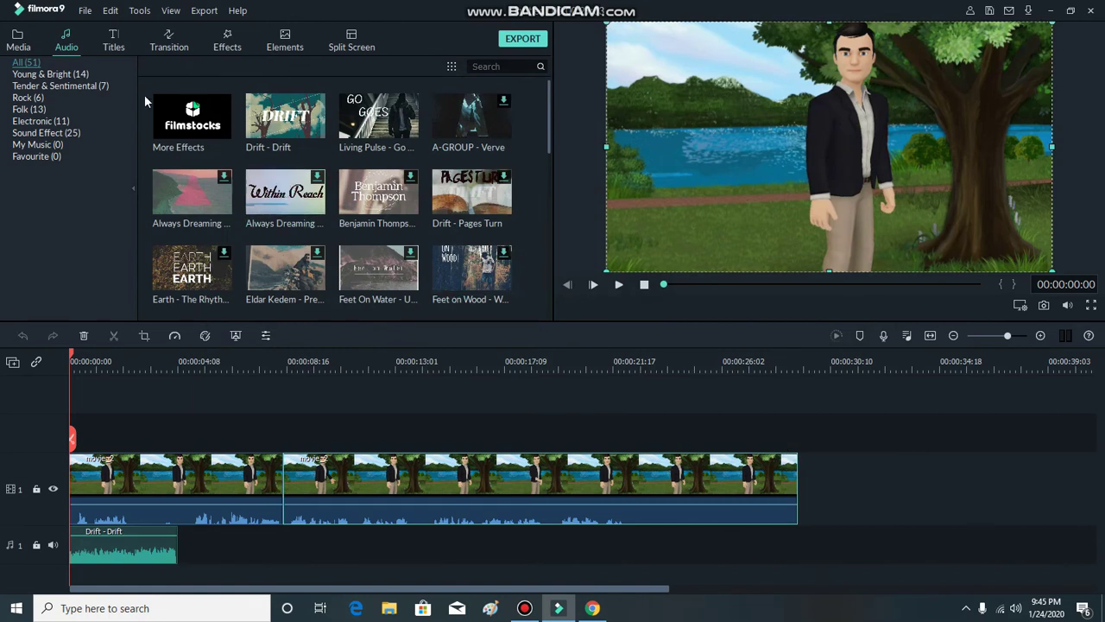
Open the second movie_2 clip's editing properties and review its video, audio and color settings.
{"action": "left_click", "coordinate": [265, 336]}
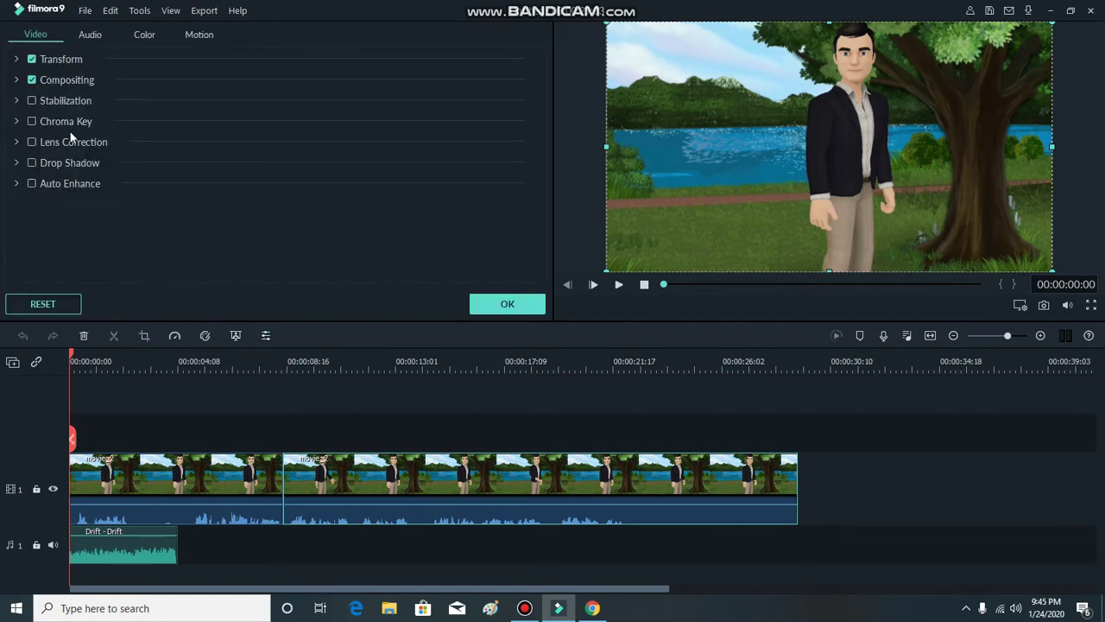
{"action": "left_click", "coordinate": [89, 39]}
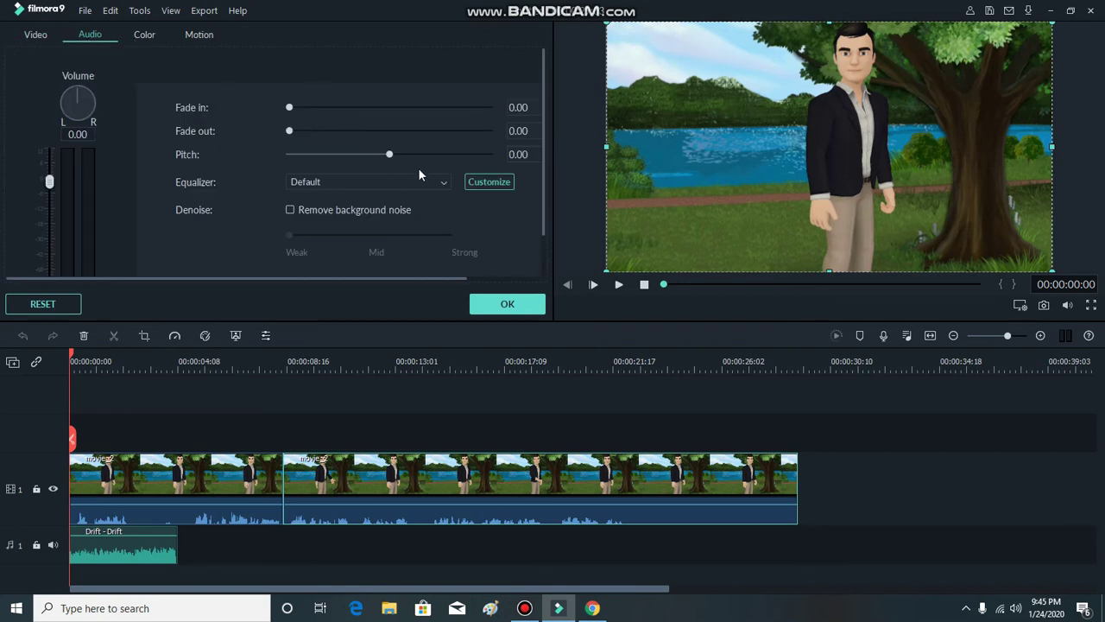
{"action": "left_click_drag", "start_coordinate": [420, 154], "coordinate": [414, 152]}
{"action": "left_click", "coordinate": [149, 36]}
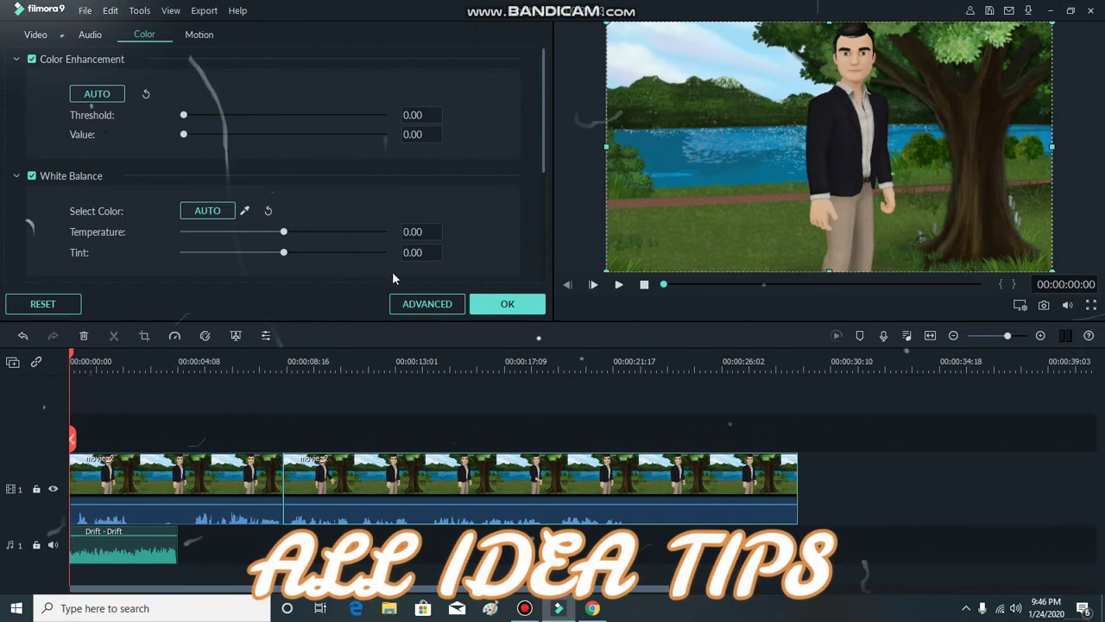
Apply the first Clockwise rotate to zoom motion to the first movie_2 clip and select the second clip.
{"action": "left_click", "coordinate": [202, 37]}
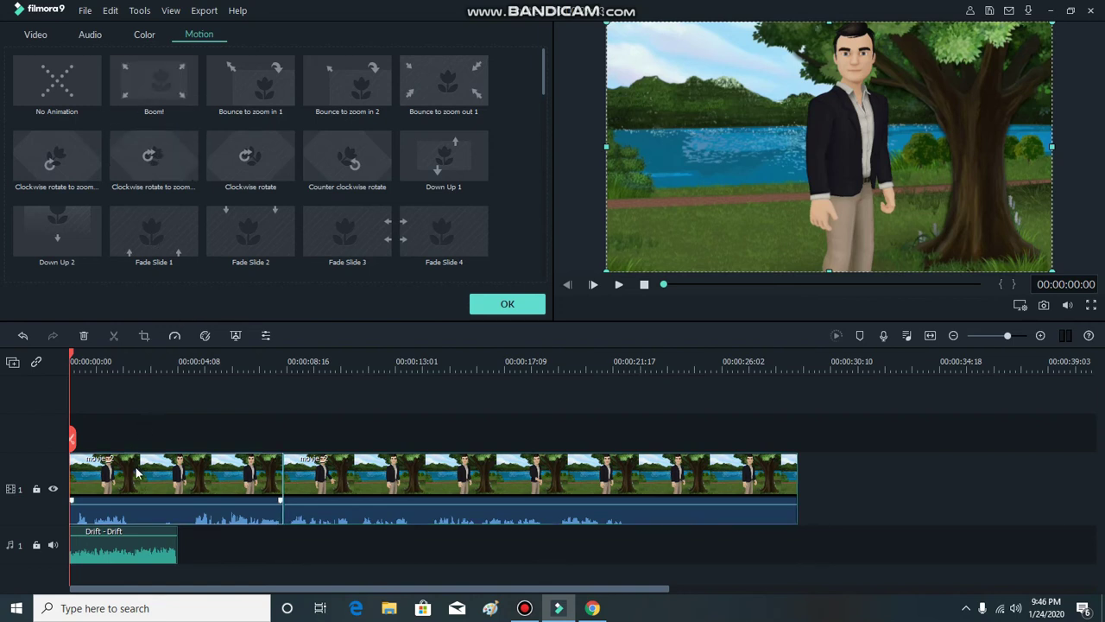
{"action": "left_click", "coordinate": [54, 152]}
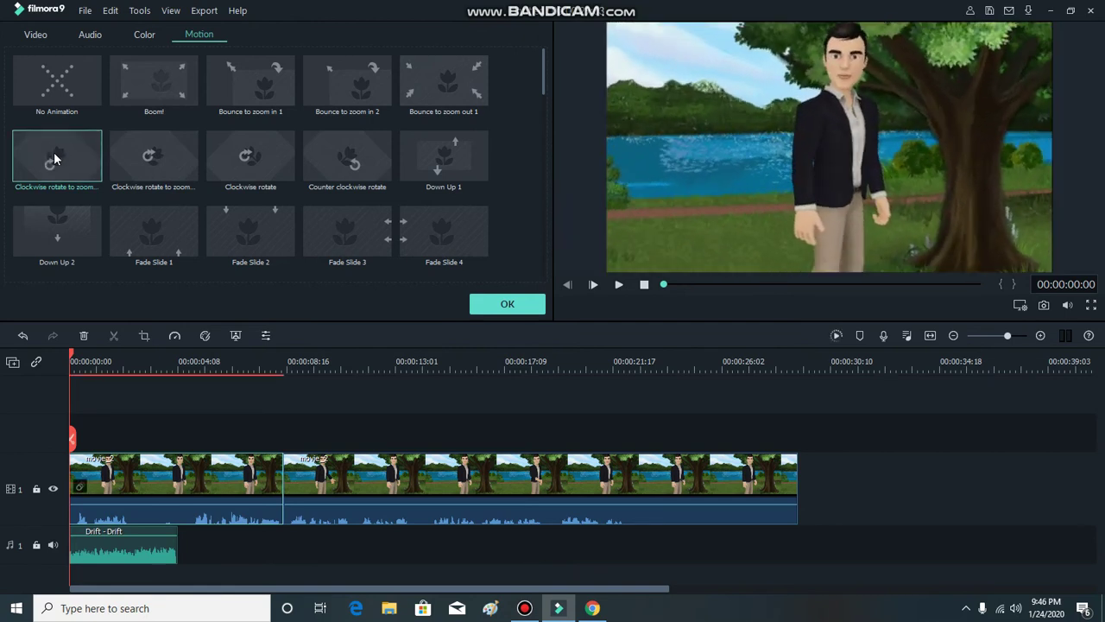
{"action": "left_click", "coordinate": [429, 465]}
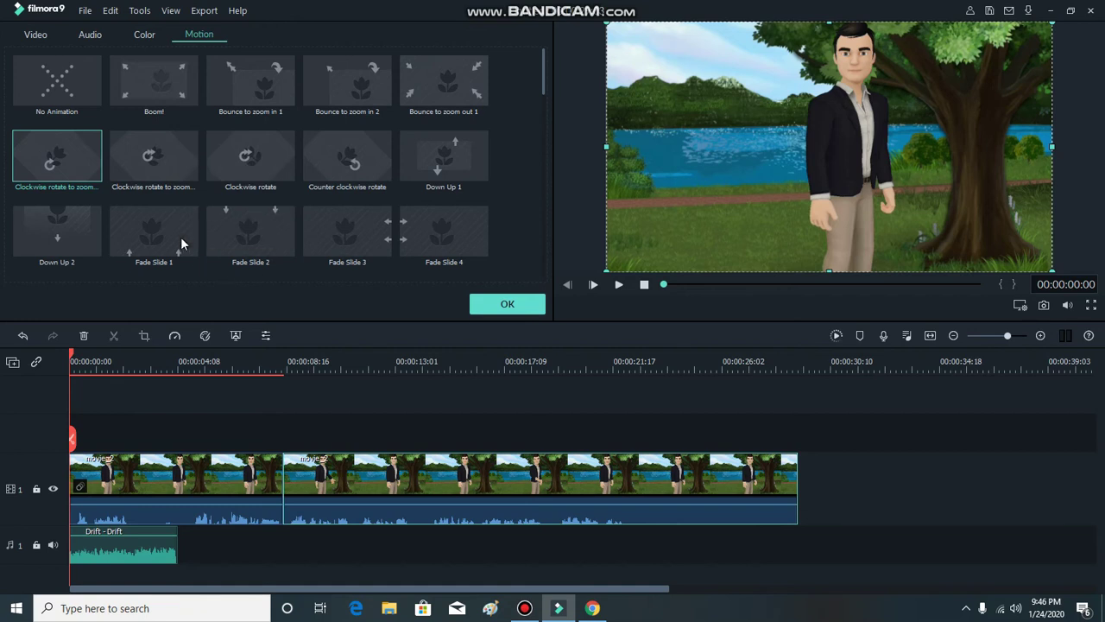
Apply the first Clockwise rotate to zoom motion to the second movie_2 clip.
{"action": "double_click", "coordinate": [59, 154]}
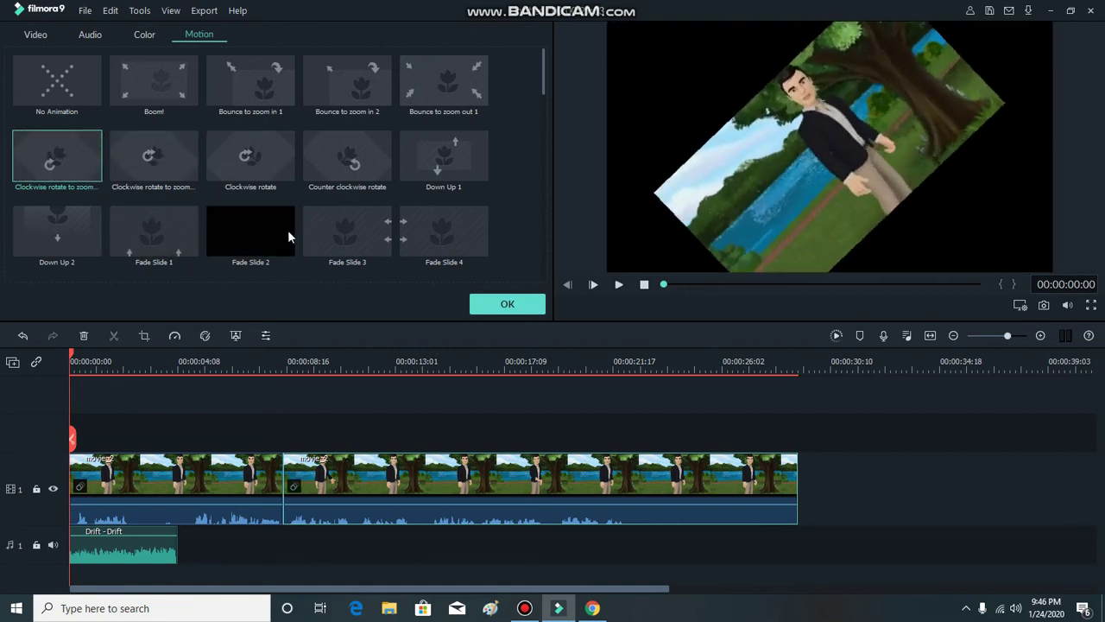
{"action": "left_click", "coordinate": [507, 305]}
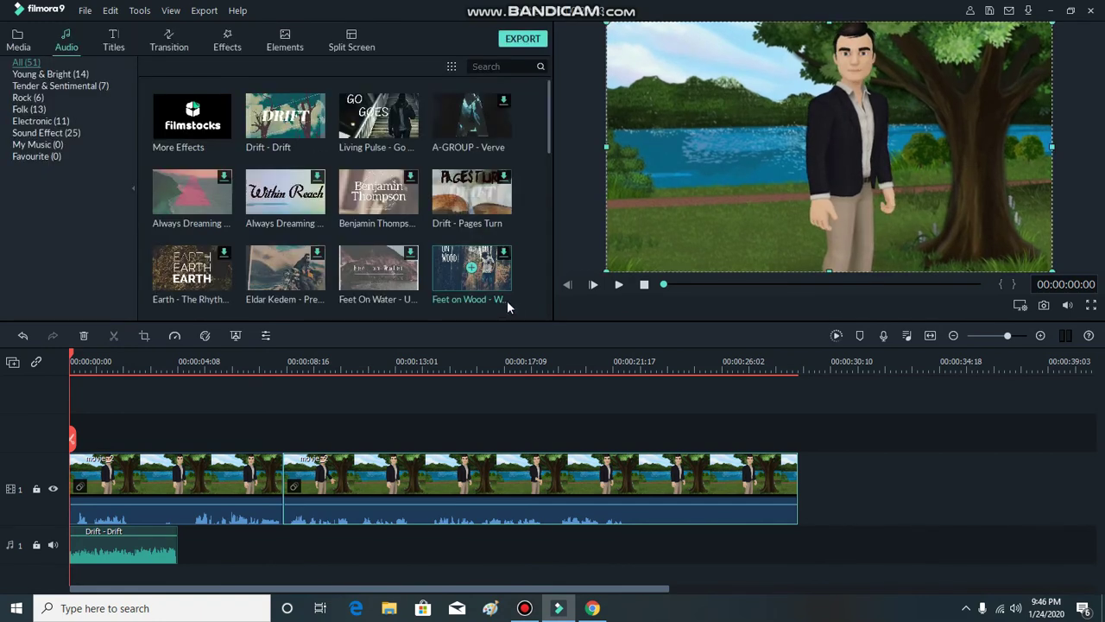
Add a Default Lowerthird title at the timeline start with the text ALL IDEA TIPS in Text style 3.
{"action": "left_click", "coordinate": [117, 47]}
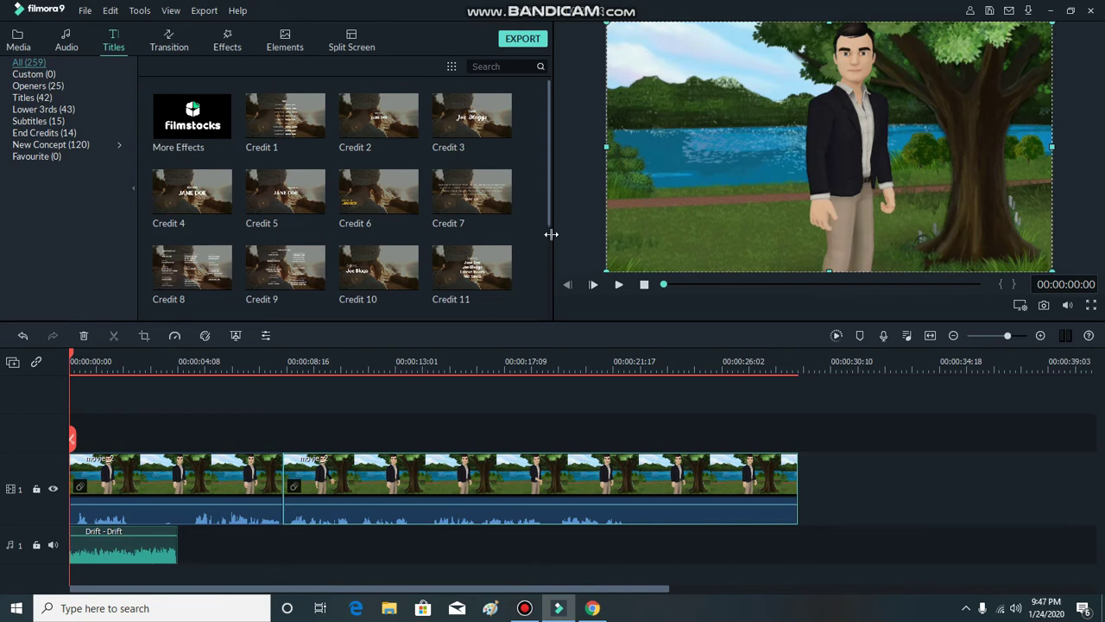
{"action": "scroll", "coordinate": [549, 244], "scroll_direction": "down", "scroll_amount": 2}
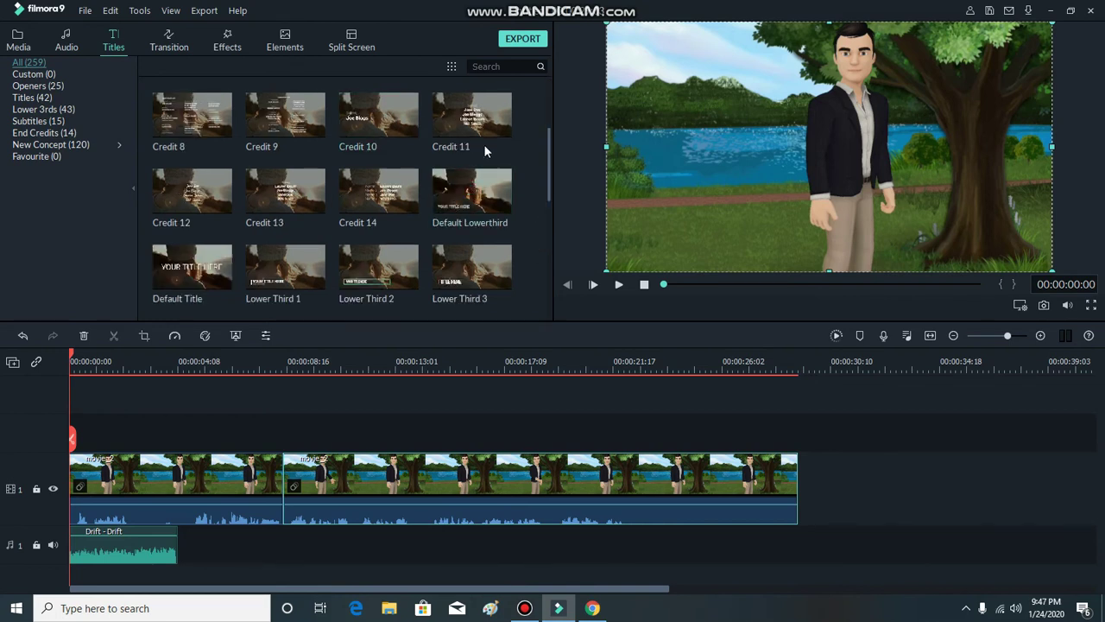
{"action": "left_click", "coordinate": [471, 192]}
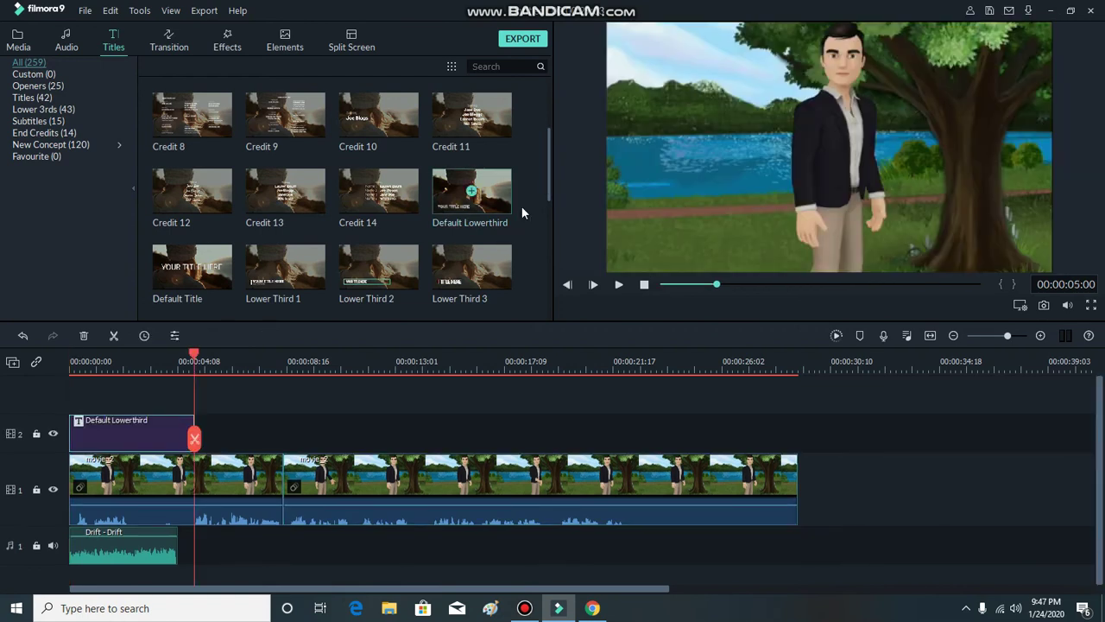
{"action": "double_click", "coordinate": [139, 425]}
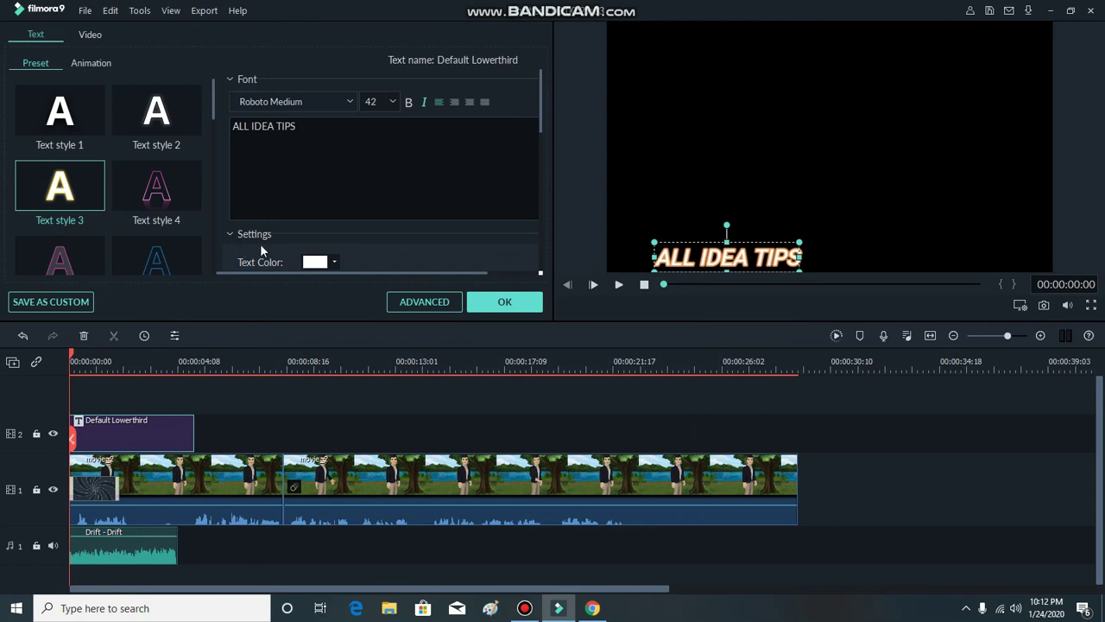
{"action": "left_click", "coordinate": [507, 302]}
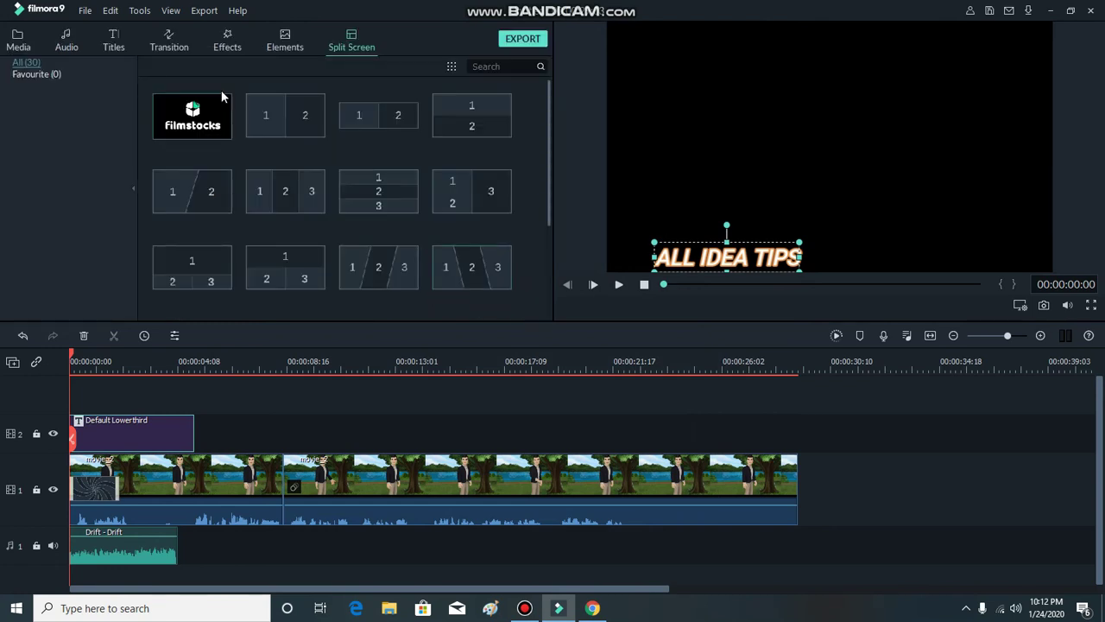
Review the lower-third title's text settings and the second movie_2 clip's motion settings.
{"action": "left_click", "coordinate": [115, 43]}
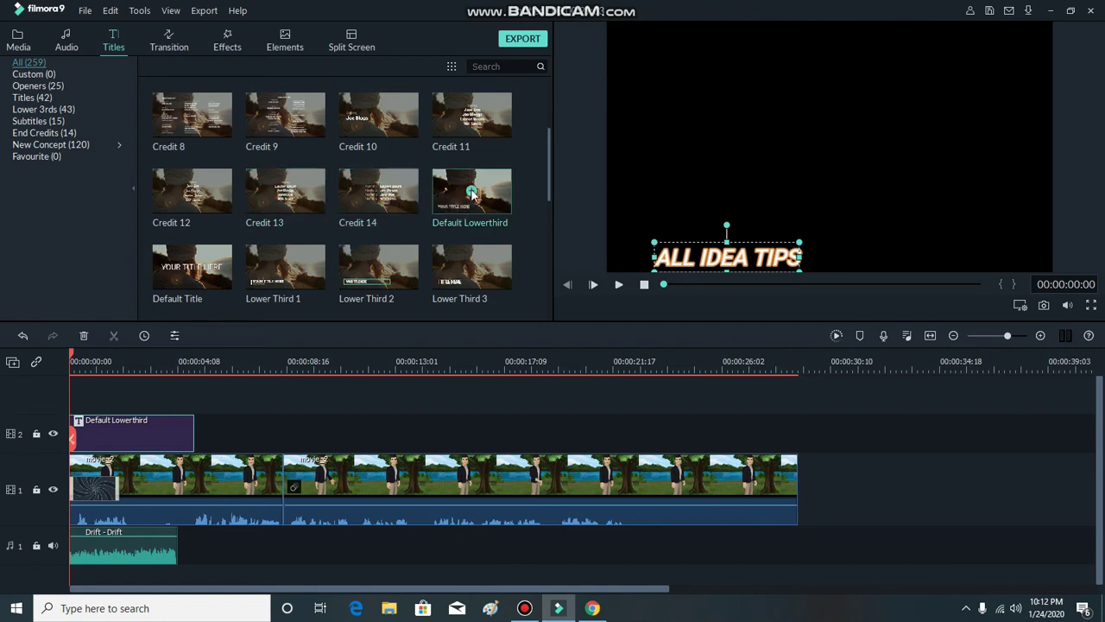
{"action": "double_click", "coordinate": [139, 464]}
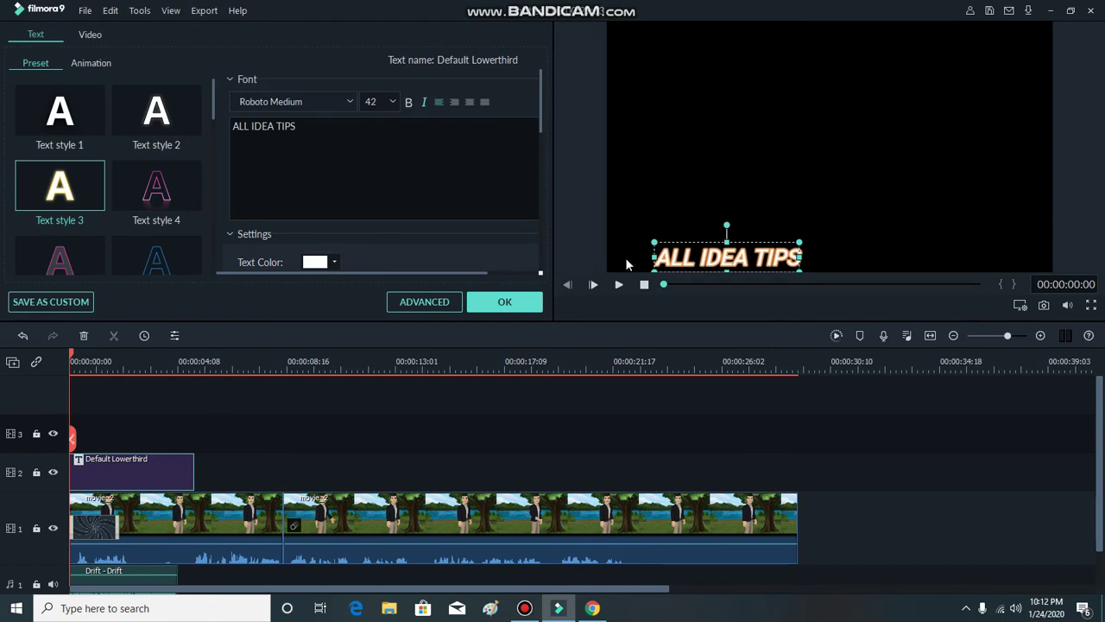
{"action": "left_click", "coordinate": [720, 256]}
{"action": "double_click", "coordinate": [336, 529]}
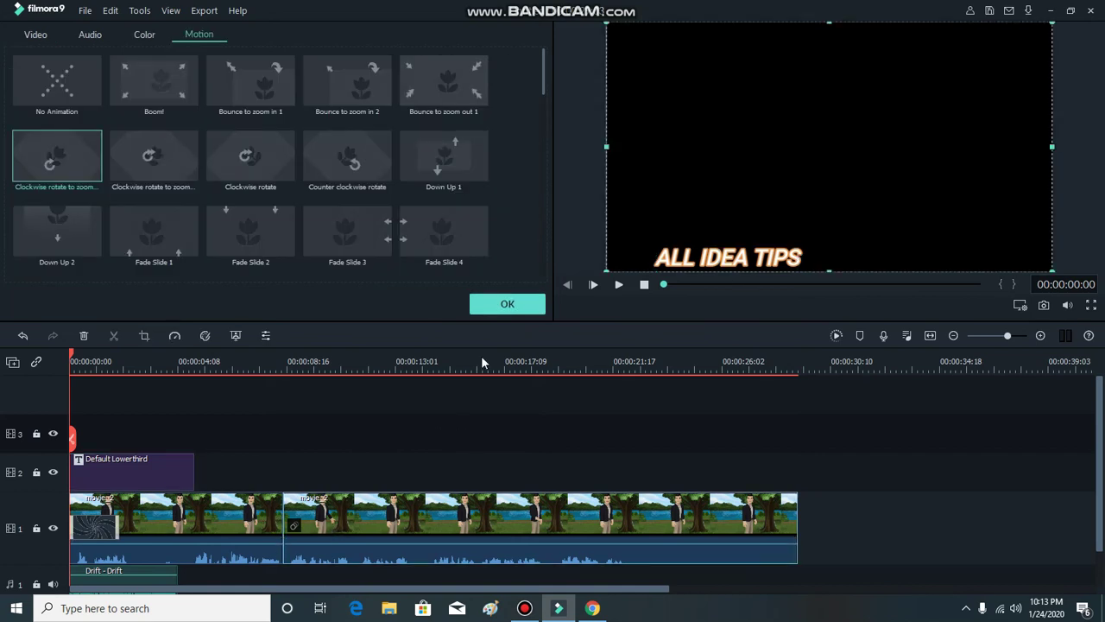
{"action": "left_click", "coordinate": [515, 304]}
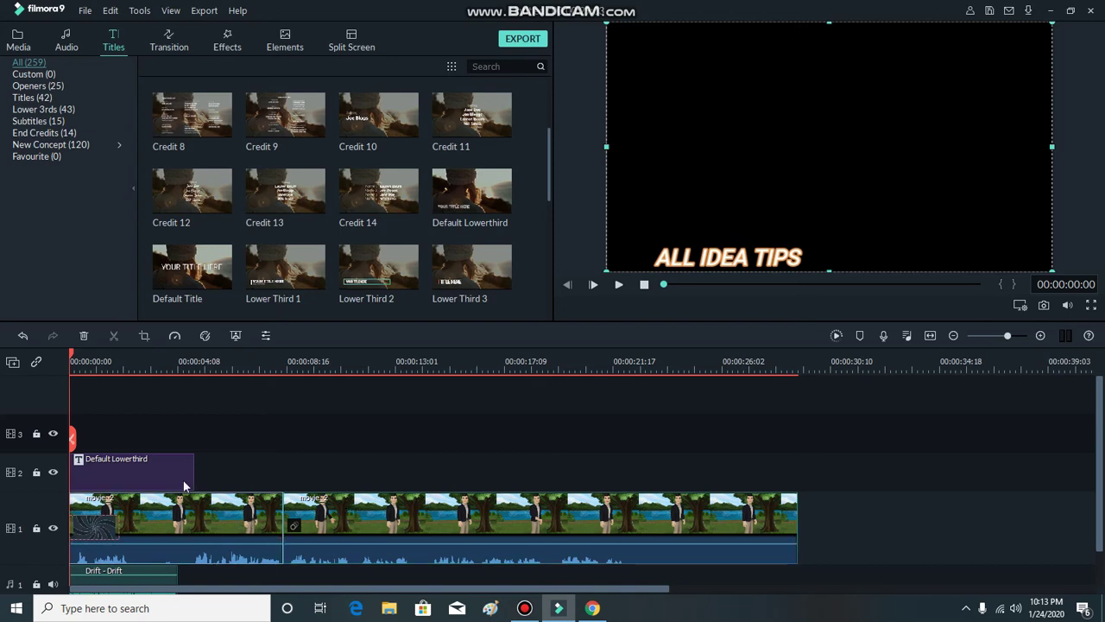
Copy the ALL IDEA TIPS title and place the copy on video track 2 at the start of the second movie_2 clip.
{"action": "left_click", "coordinate": [150, 456]}
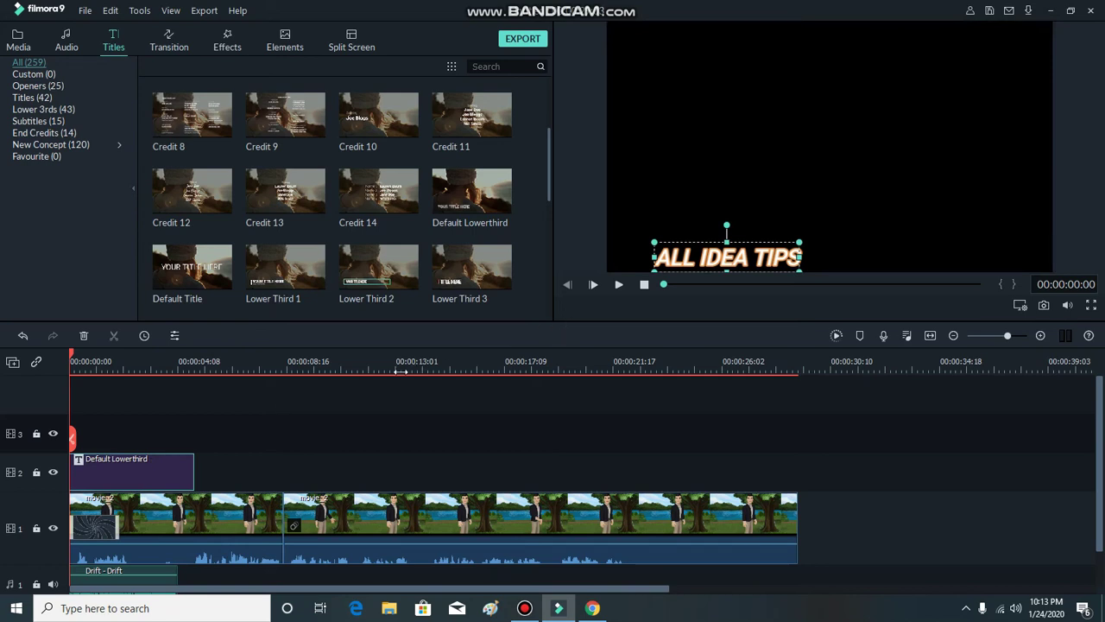
{"action": "right_click", "coordinate": [143, 474]}
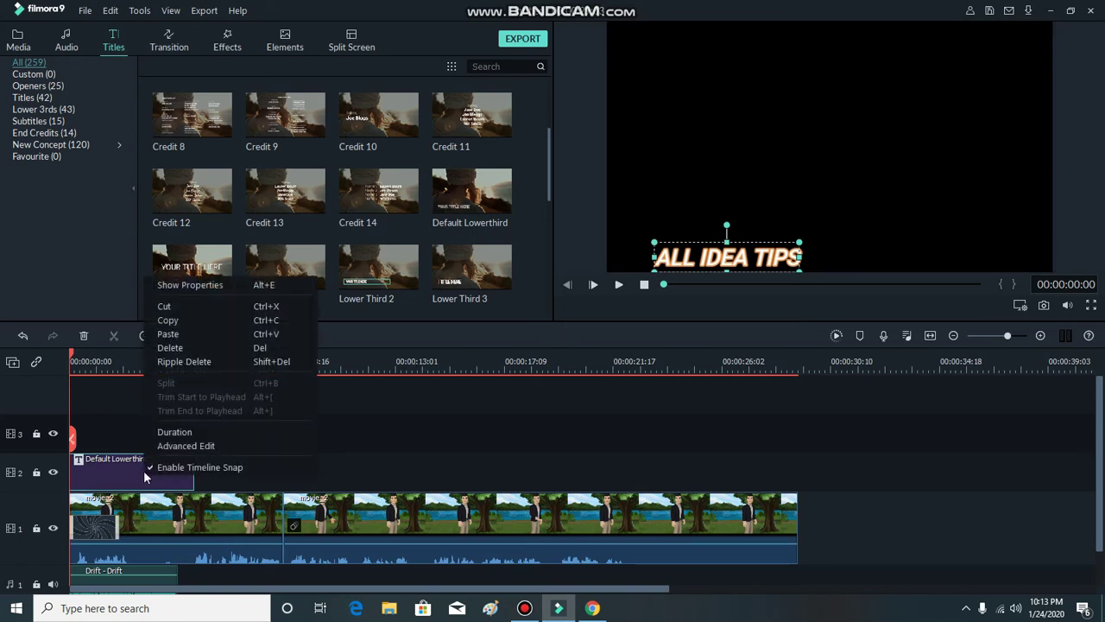
{"action": "left_click", "coordinate": [196, 322]}
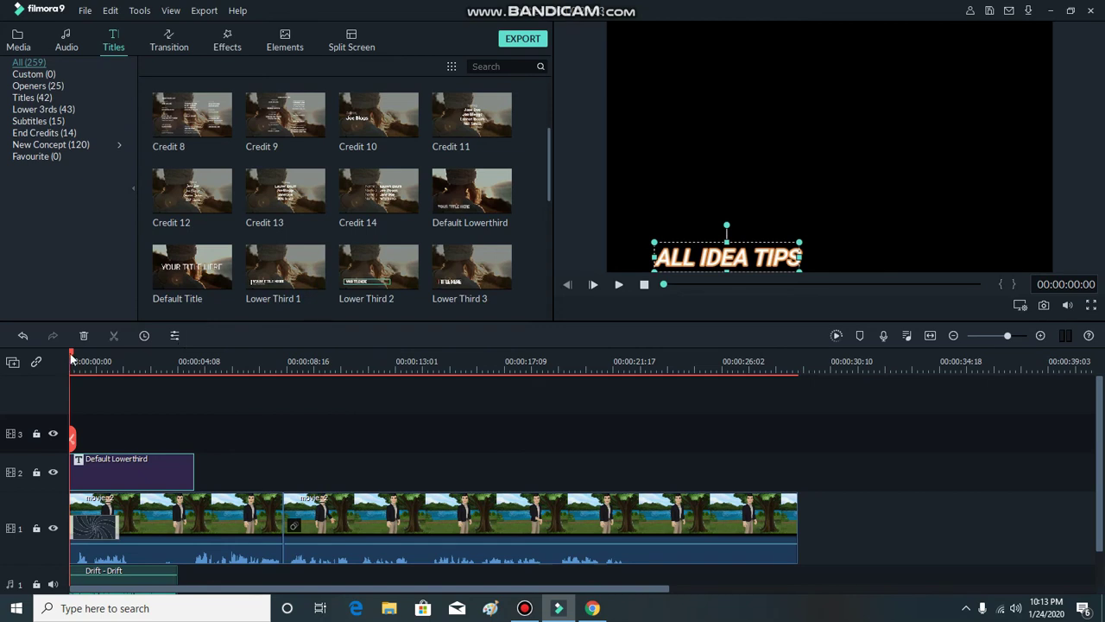
{"action": "left_click_drag", "start_coordinate": [72, 359], "coordinate": [289, 367]}
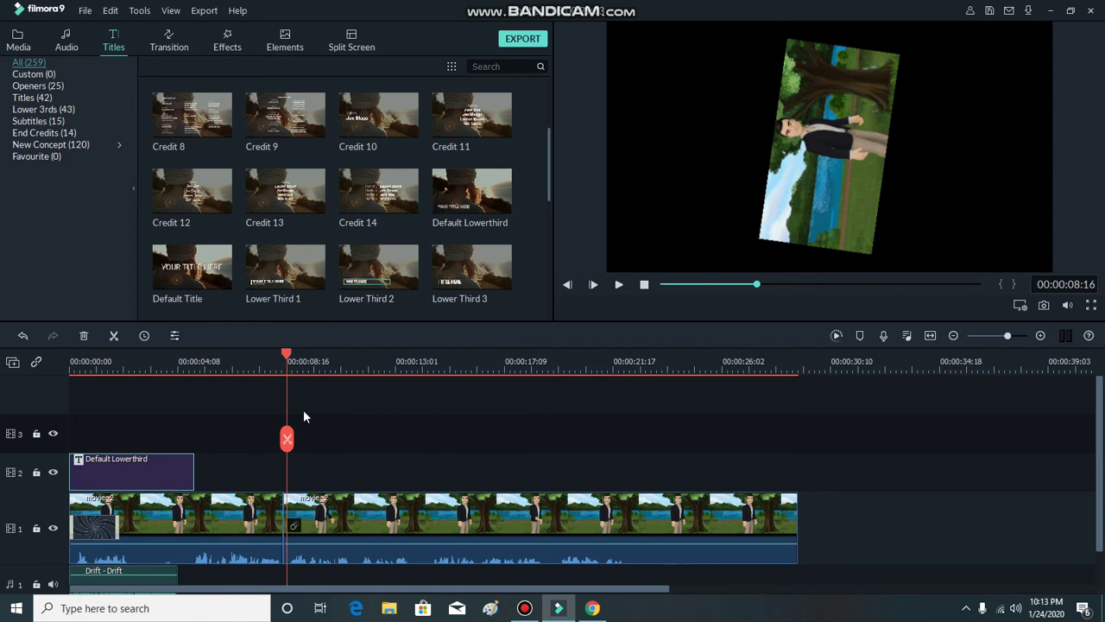
{"action": "right_click", "coordinate": [315, 448]}
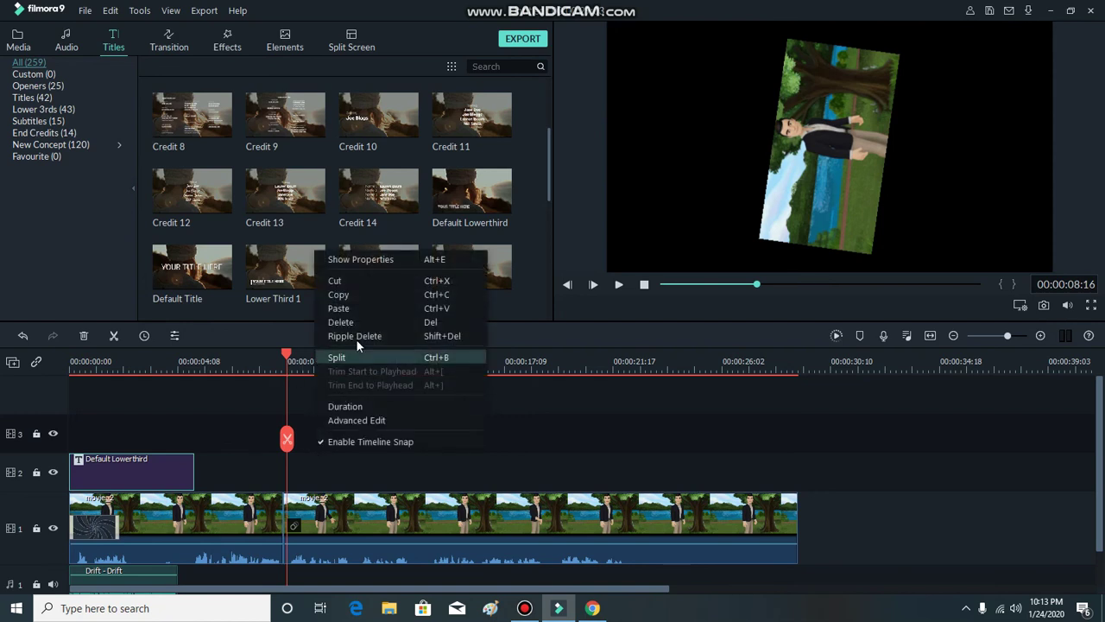
{"action": "left_click", "coordinate": [356, 309]}
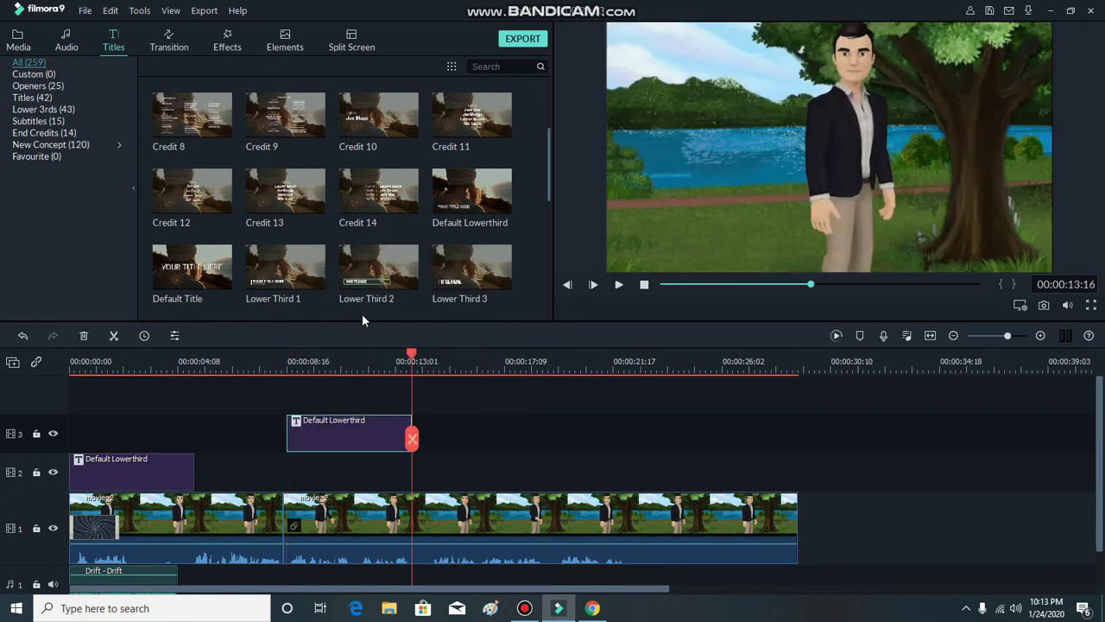
{"action": "left_click_drag", "start_coordinate": [360, 434], "coordinate": [357, 473]}
Copy the second Default Lowerthird title and paste it on video track 2 at 00:00:19:09.
{"action": "left_click_drag", "start_coordinate": [413, 357], "coordinate": [555, 355]}
{"action": "left_click", "coordinate": [371, 426]}
{"action": "right_click", "coordinate": [372, 426]}
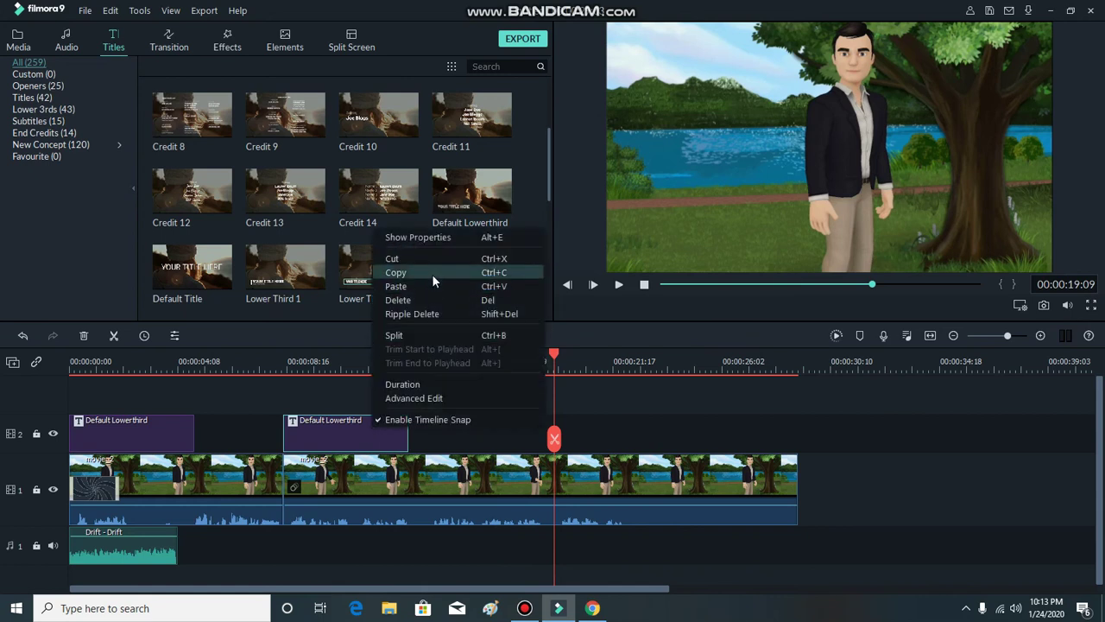
{"action": "left_click", "coordinate": [432, 273]}
{"action": "left_click", "coordinate": [611, 437]}
{"action": "right_click", "coordinate": [599, 417]}
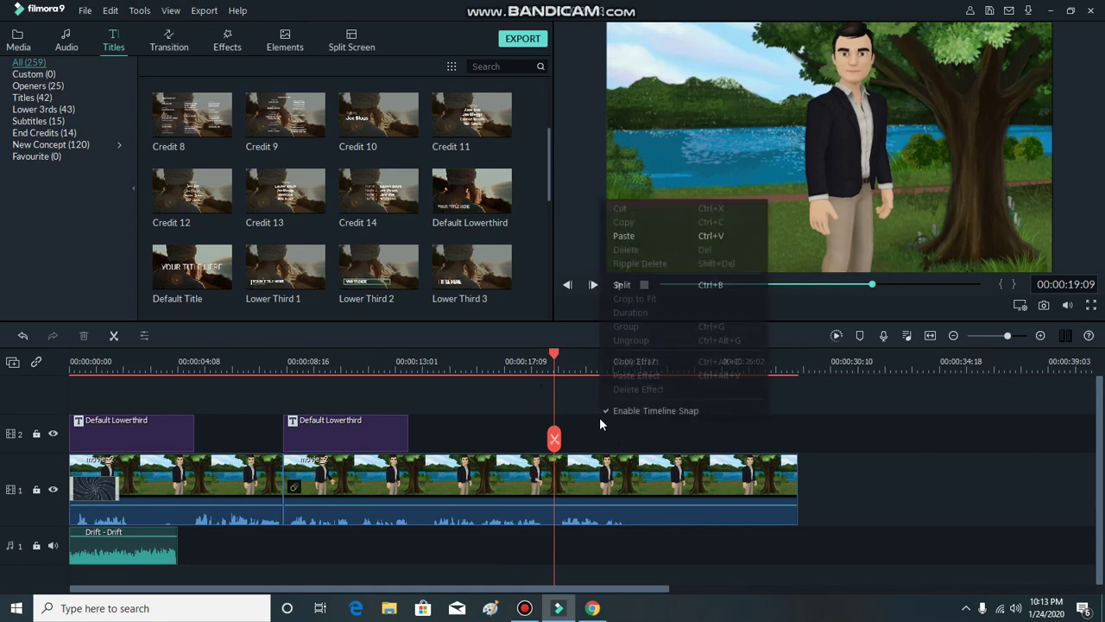
{"action": "left_click", "coordinate": [643, 236]}
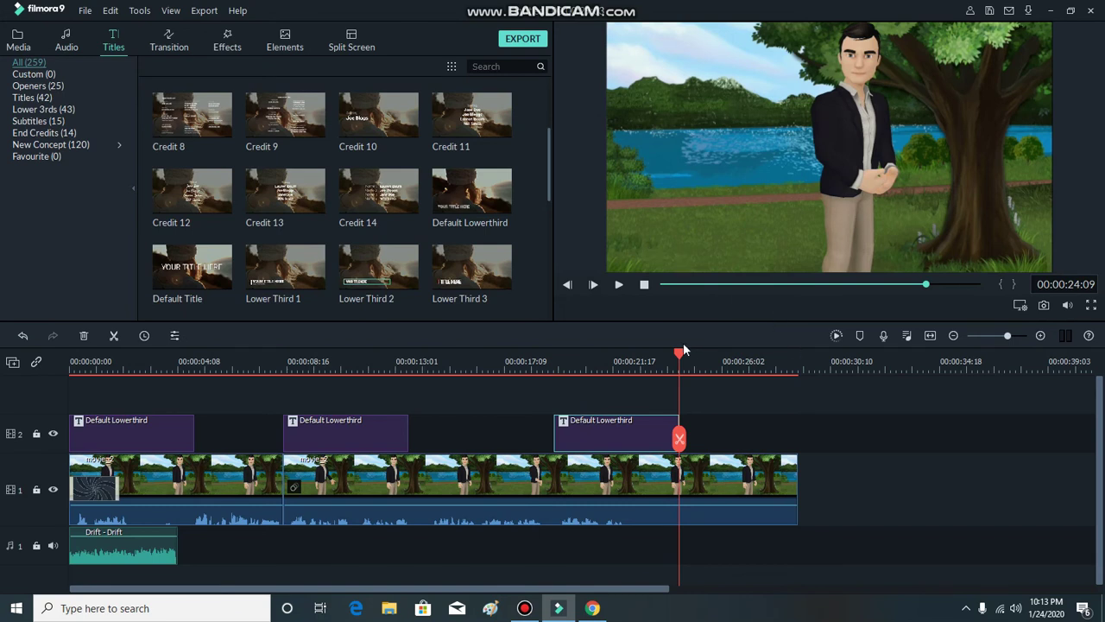
Delete the Swirl transition from the beginning of the first movie_2 clip.
{"action": "left_click_drag", "start_coordinate": [682, 360], "coordinate": [803, 349]}
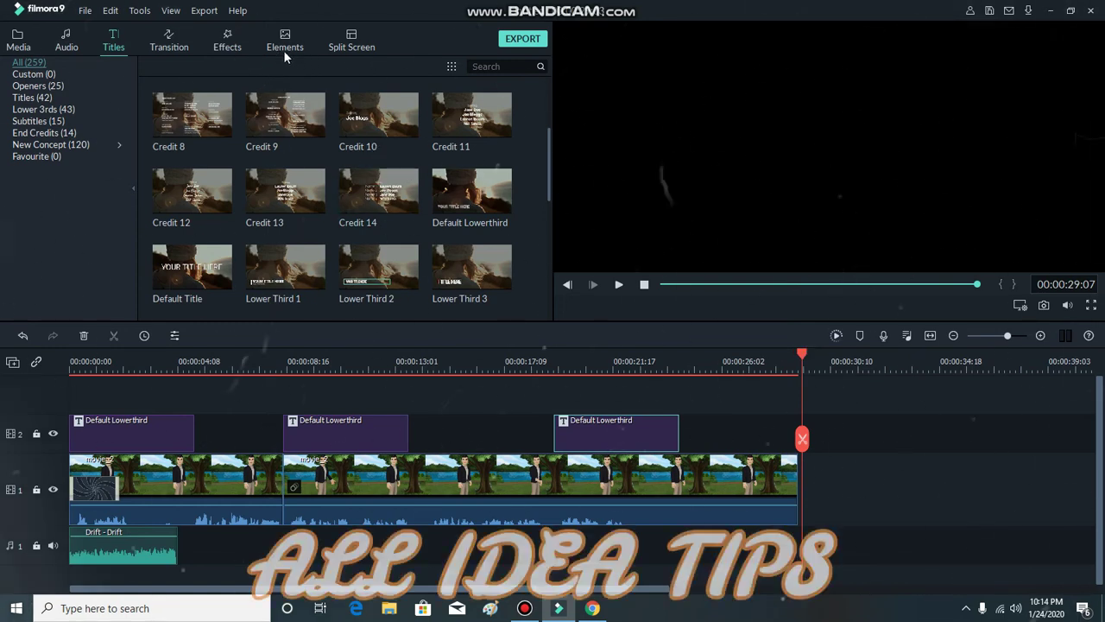
{"action": "left_click", "coordinate": [173, 41]}
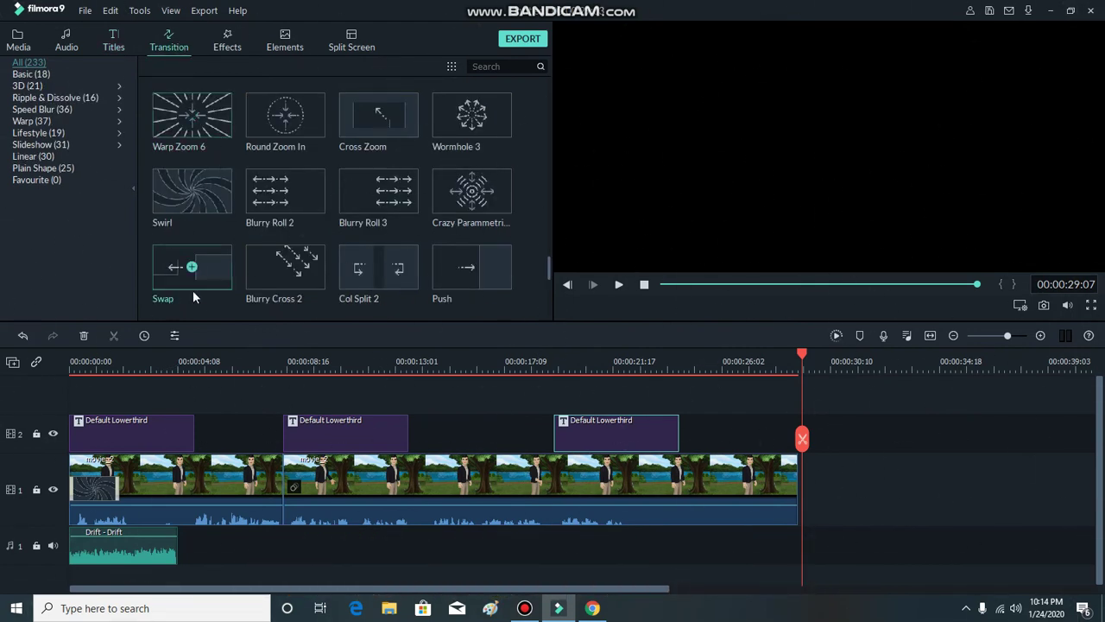
{"action": "left_click", "coordinate": [108, 490]}
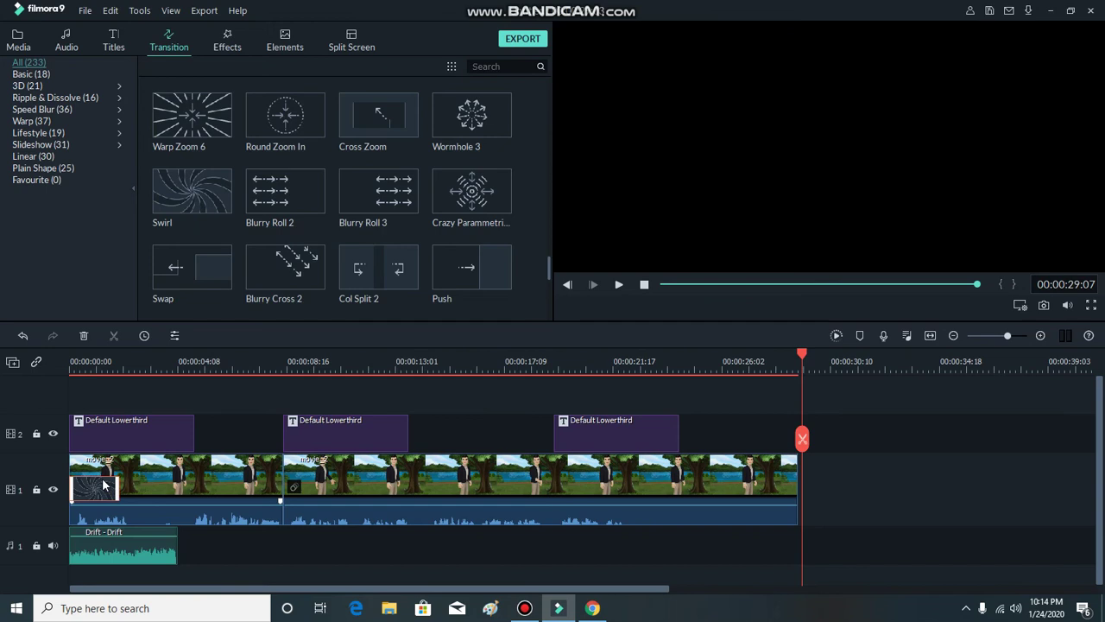
{"action": "left_click", "coordinate": [84, 334]}
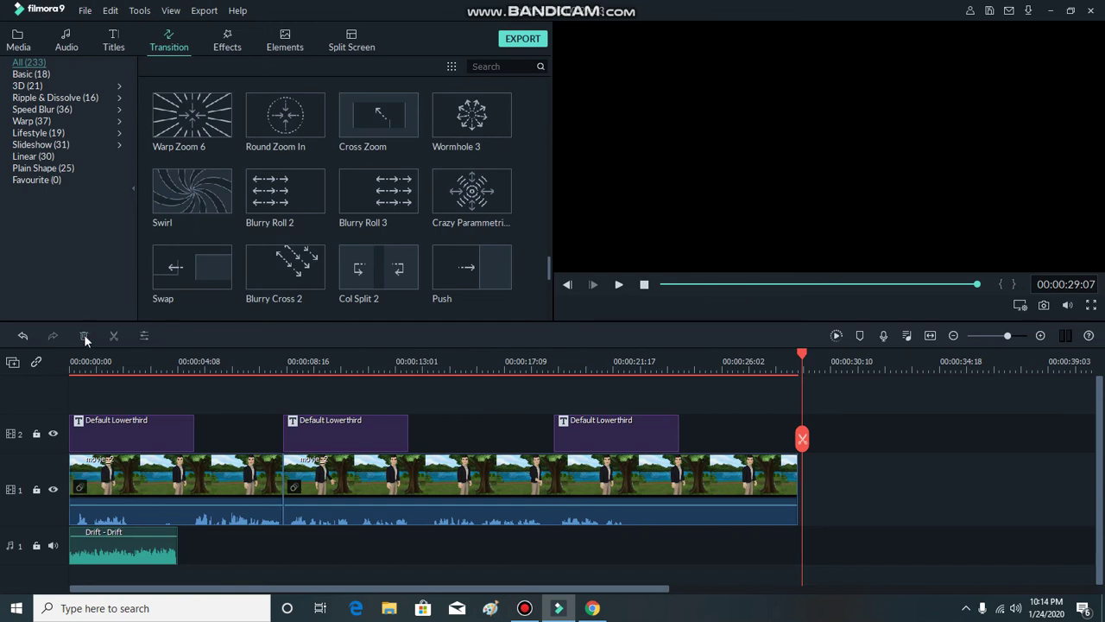
Apply the Swirl transition to the beginning of the first movie_2 clip and to the end of the second clip.
{"action": "left_click", "coordinate": [644, 286]}
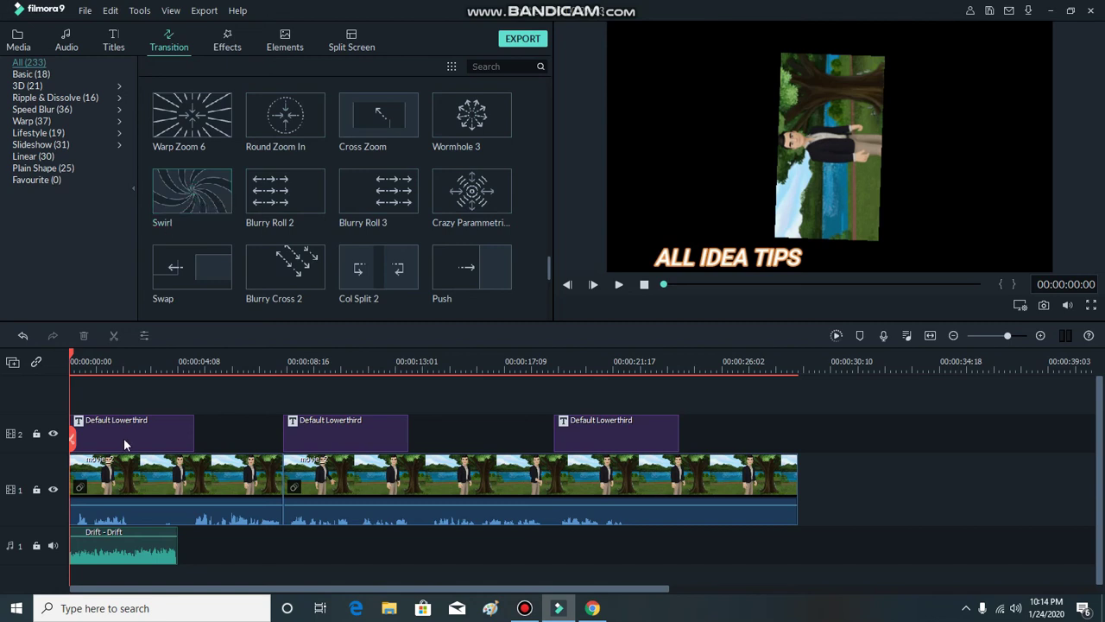
{"action": "left_click", "coordinate": [99, 484]}
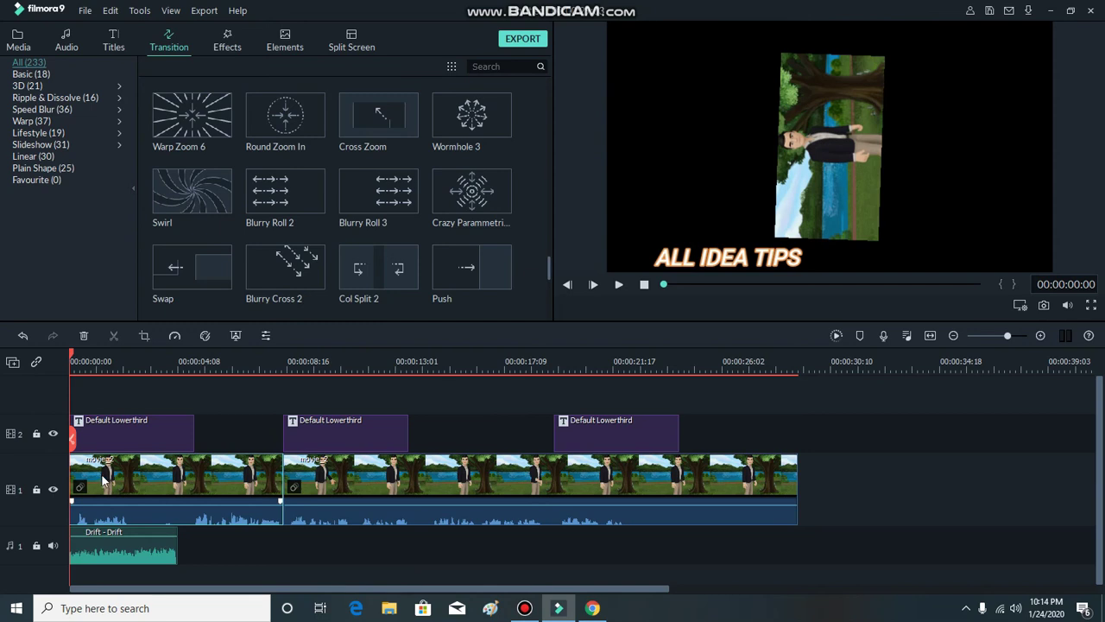
{"action": "left_click", "coordinate": [192, 192]}
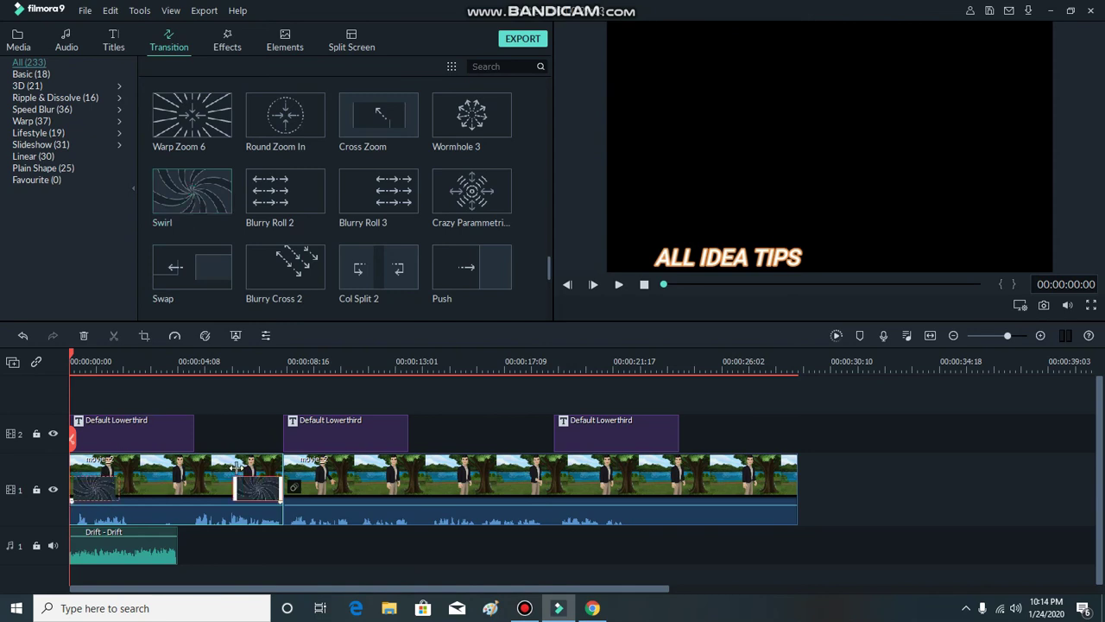
{"action": "left_click_drag", "start_coordinate": [260, 493], "coordinate": [752, 471]}
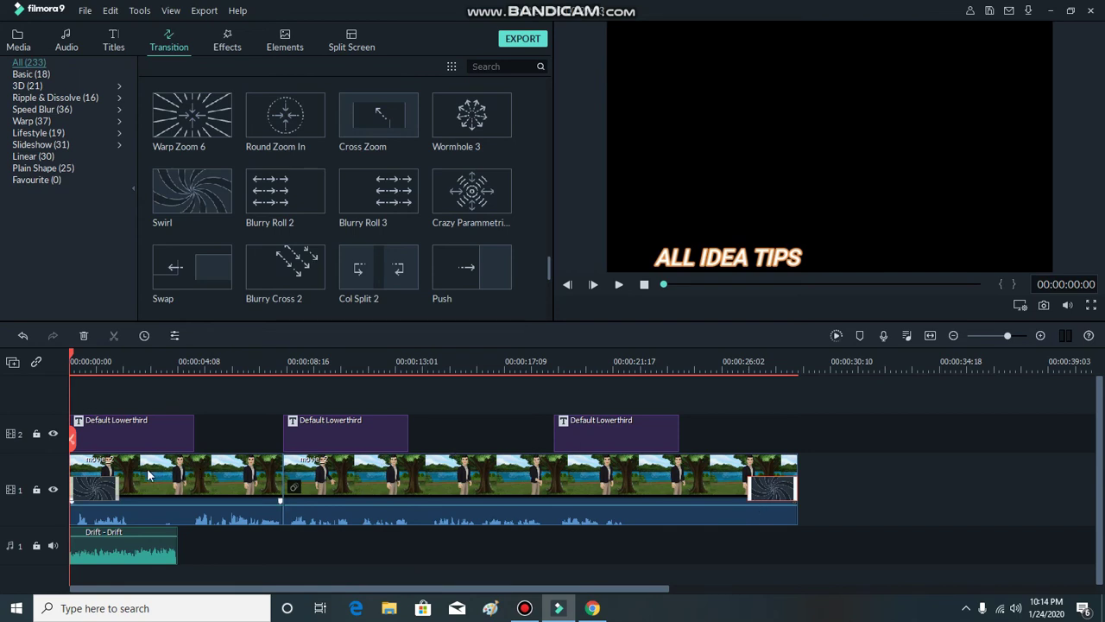
Play back the edited timeline from the start to check the opening transition, titles and motion effects.
{"action": "left_click", "coordinate": [619, 288]}
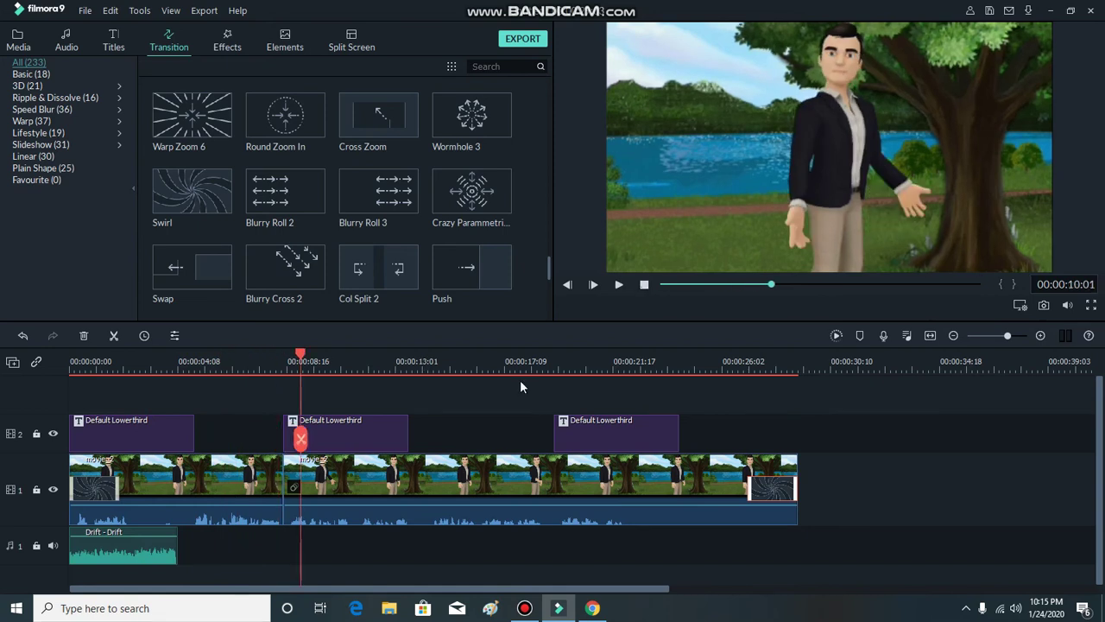
{"action": "left_click", "coordinate": [572, 362]}
Insert Badge Element 2 from the elements library on video track 1 at 00:00:29:17, after the second movie_2 clip.
{"action": "left_click_drag", "start_coordinate": [572, 439], "coordinate": [814, 438]}
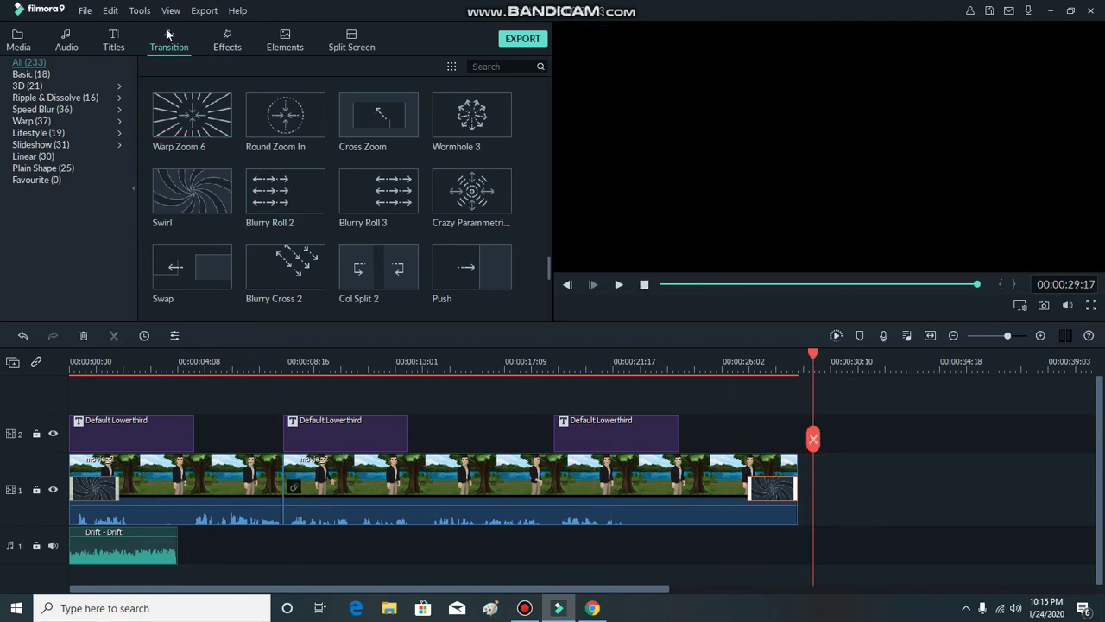
{"action": "left_click", "coordinate": [216, 47]}
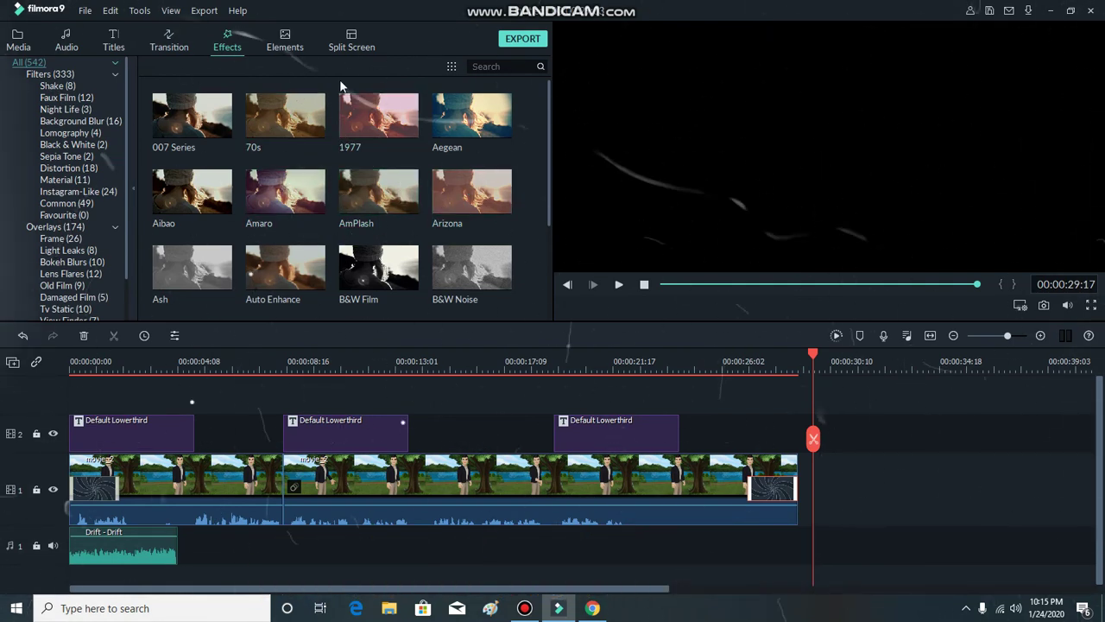
{"action": "left_click", "coordinate": [285, 47]}
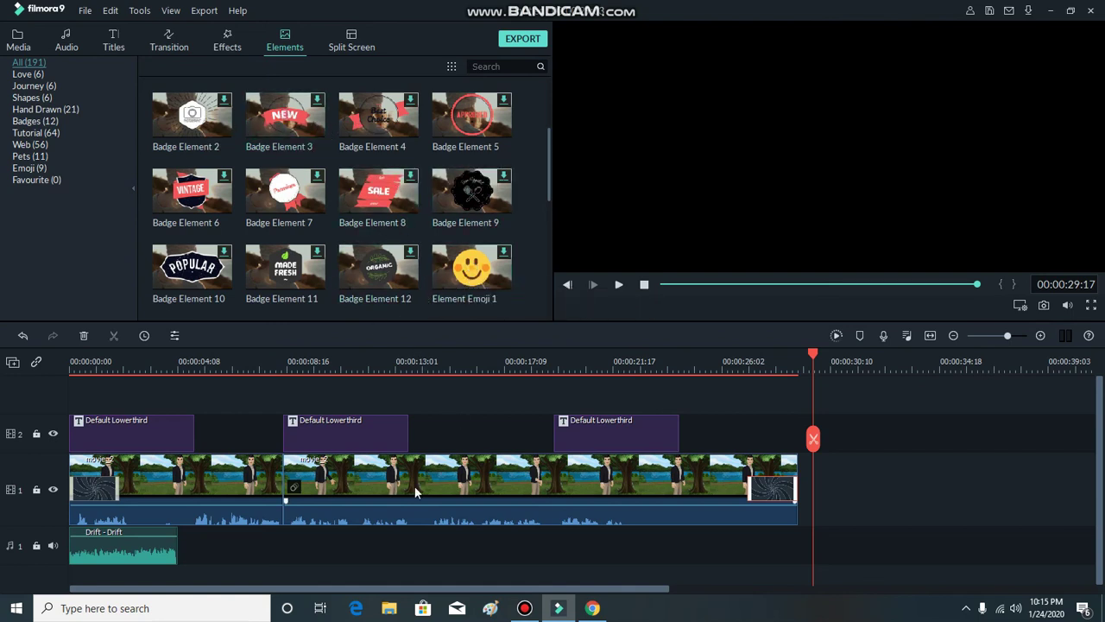
{"action": "left_click", "coordinate": [193, 114]}
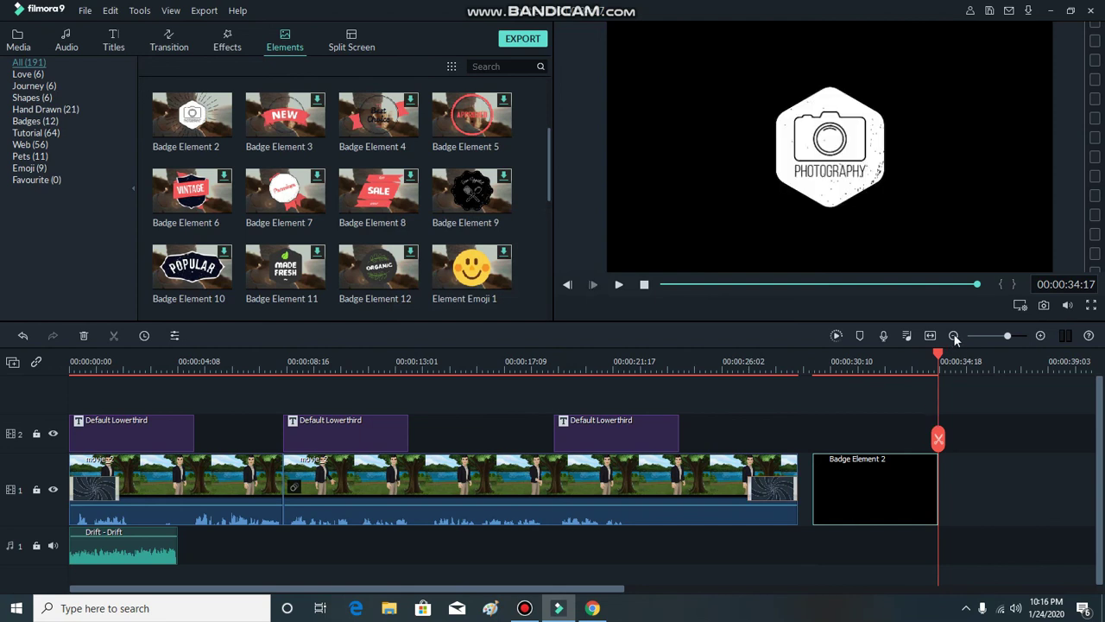
Play back the Badge Element 2 clip from 00:00:30:03 to check its animation.
{"action": "left_click_drag", "start_coordinate": [932, 350], "coordinate": [822, 398]}
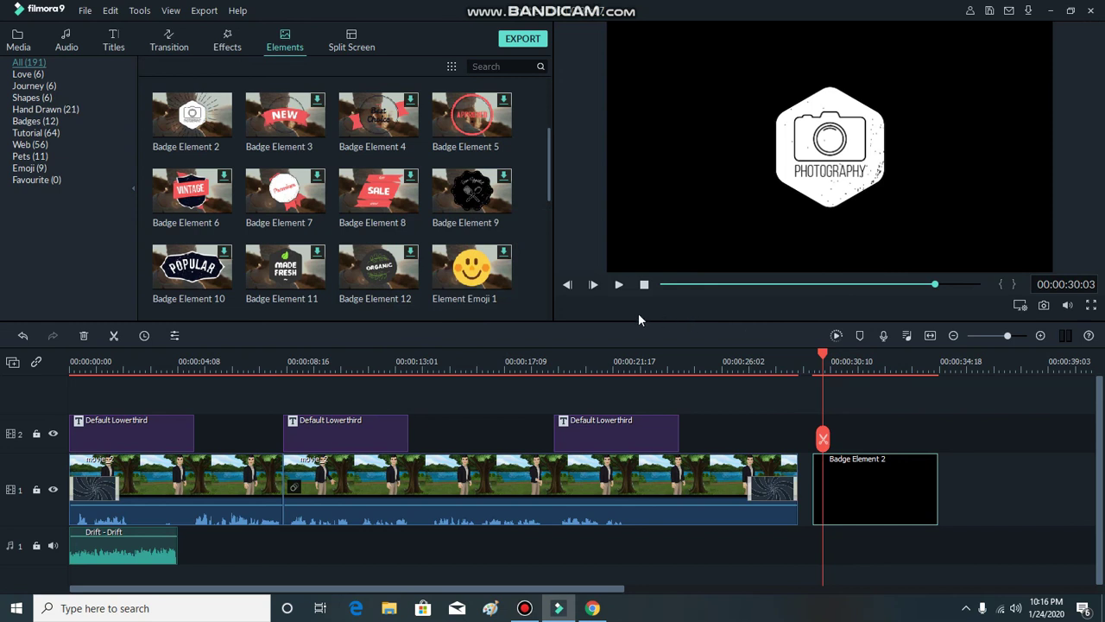
{"action": "left_click", "coordinate": [618, 286]}
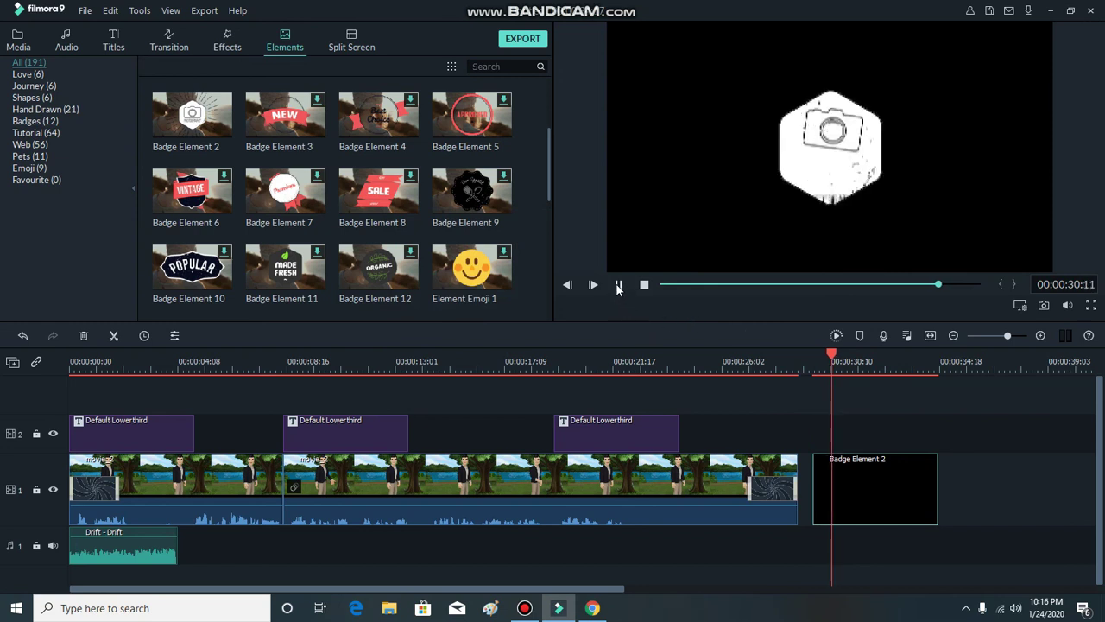
Delete the Badge Element 2 clip from video track 1 and close its clip settings.
{"action": "double_click", "coordinate": [858, 481]}
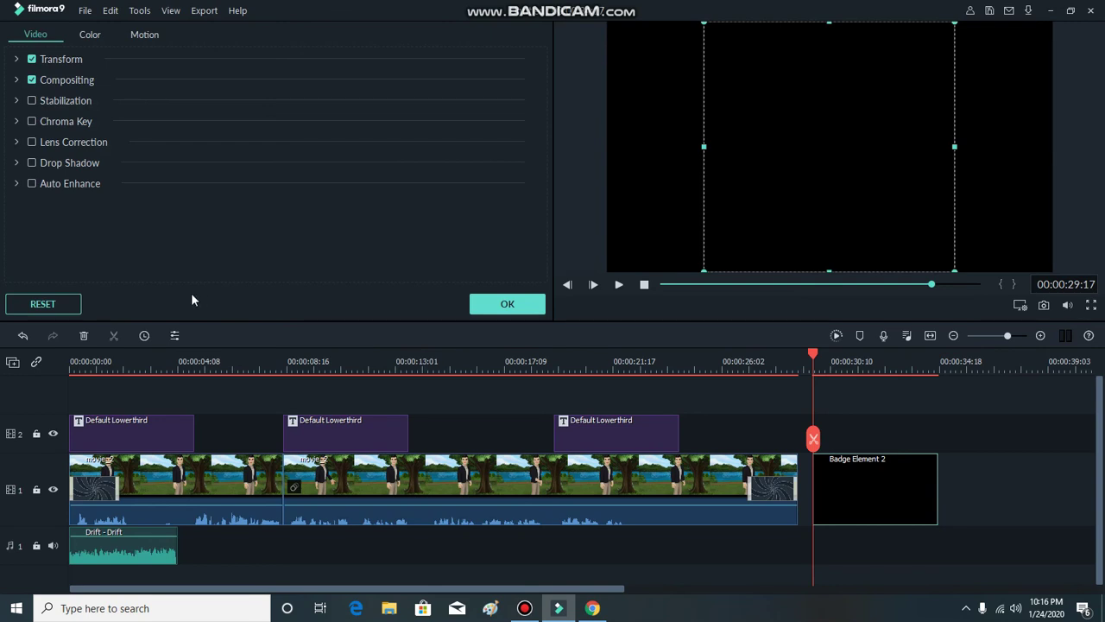
{"action": "left_click", "coordinate": [84, 336]}
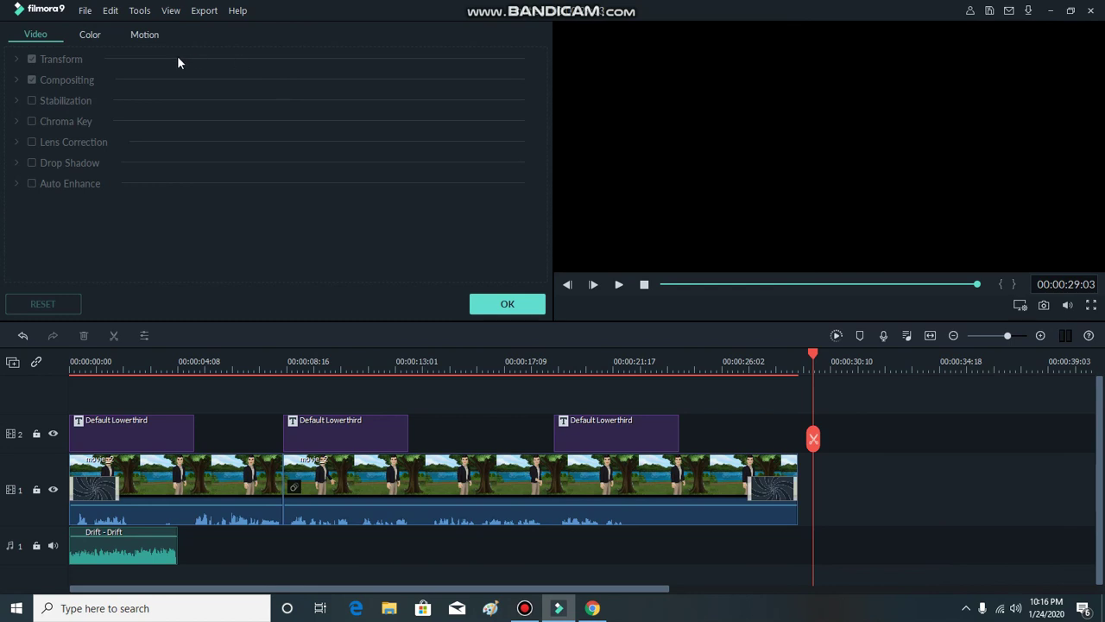
{"action": "left_click", "coordinate": [511, 303]}
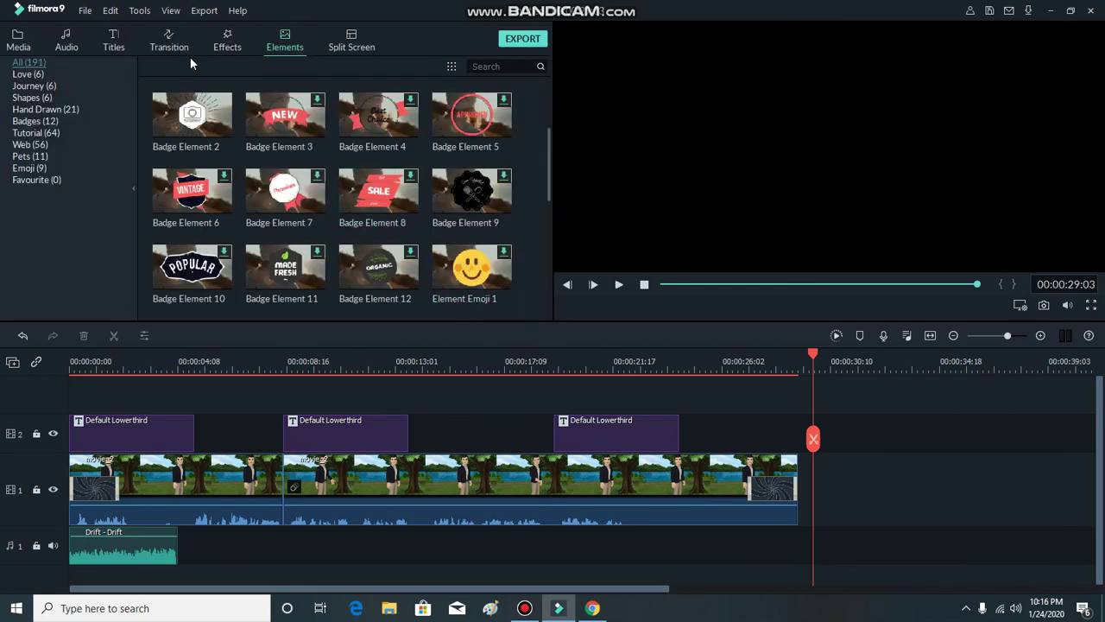
Insert the slanted three-part Split Screen 10 on video track 1, directly against the end of the second movie_2 clip.
{"action": "left_click", "coordinate": [348, 43]}
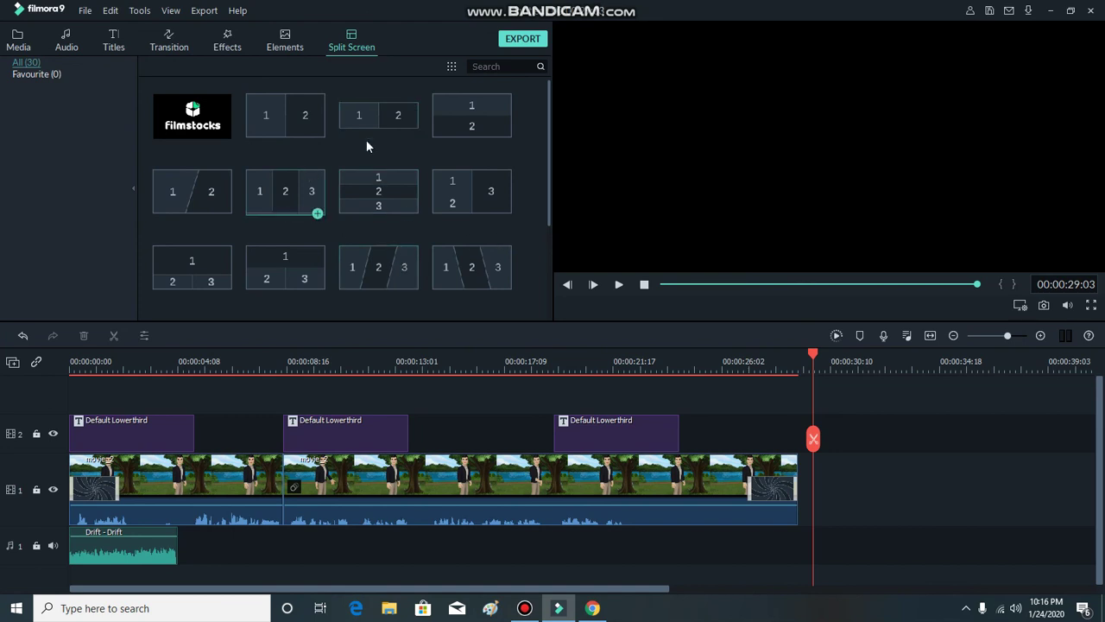
{"action": "left_click", "coordinate": [411, 291]}
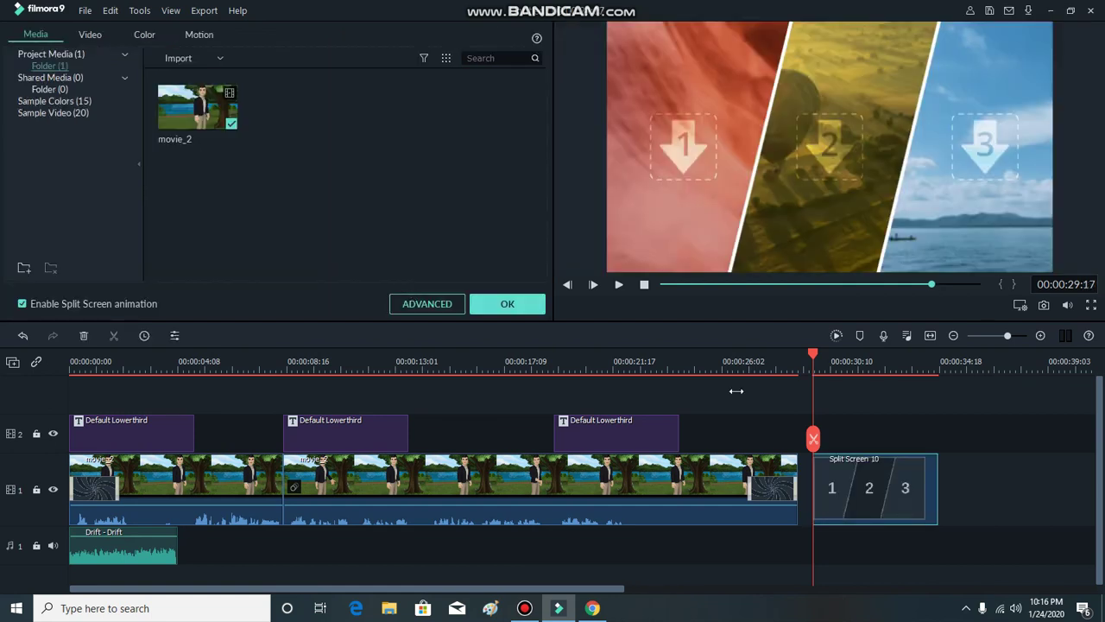
{"action": "left_click_drag", "start_coordinate": [838, 464], "coordinate": [805, 470]}
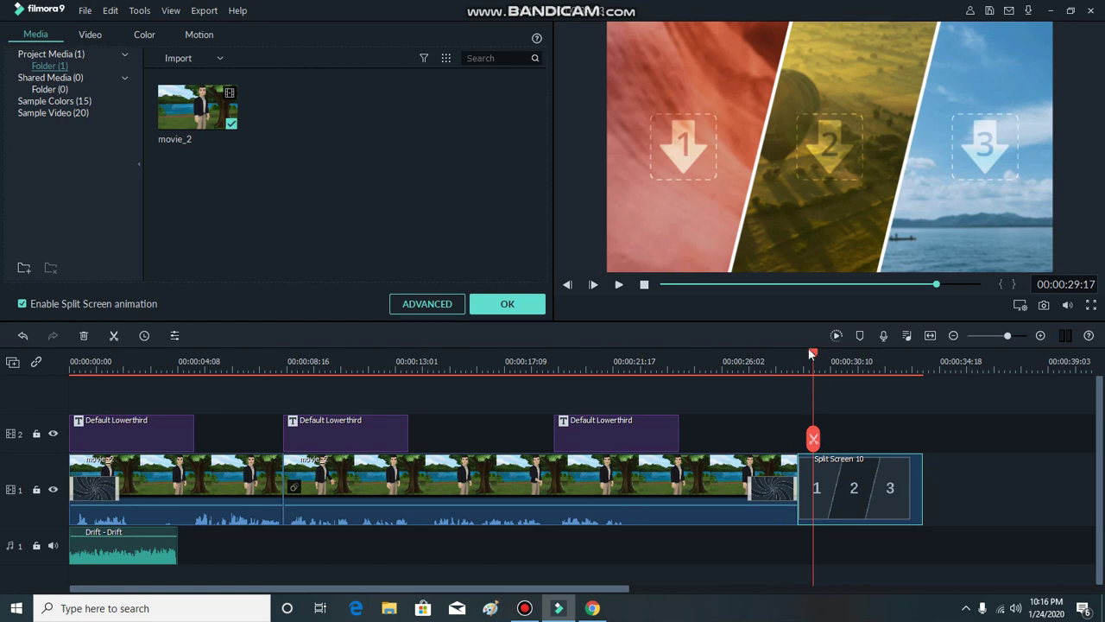
Play back the timeline from 00:00:28:14 through the Split Screen 10 clip to check its animation, and close the split screen settings.
{"action": "left_click_drag", "start_coordinate": [814, 354], "coordinate": [785, 354]}
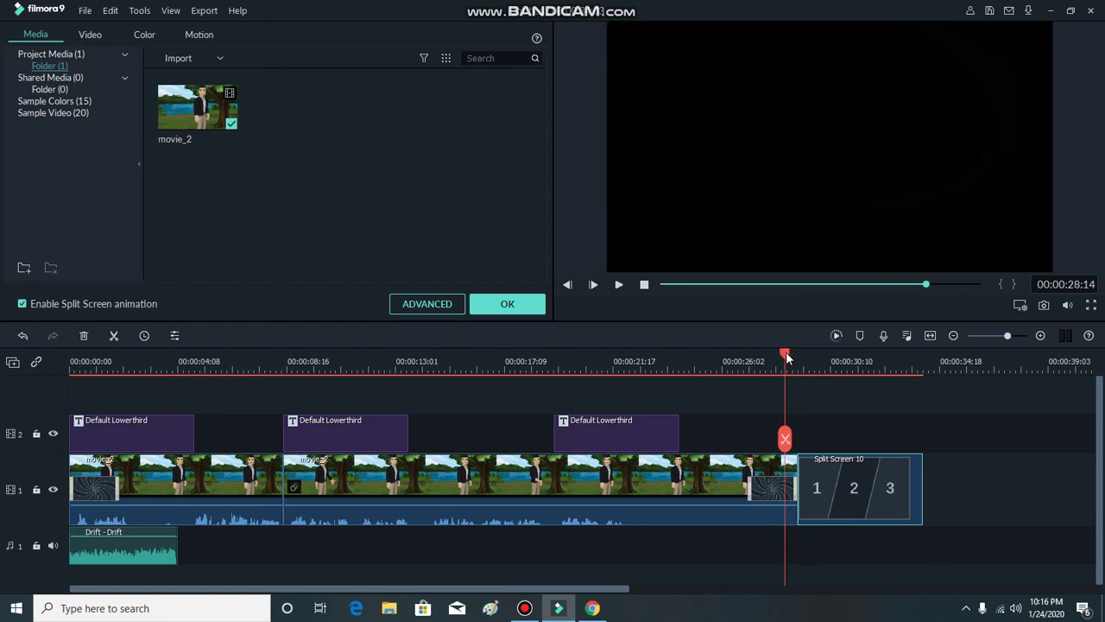
{"action": "left_click", "coordinate": [619, 288]}
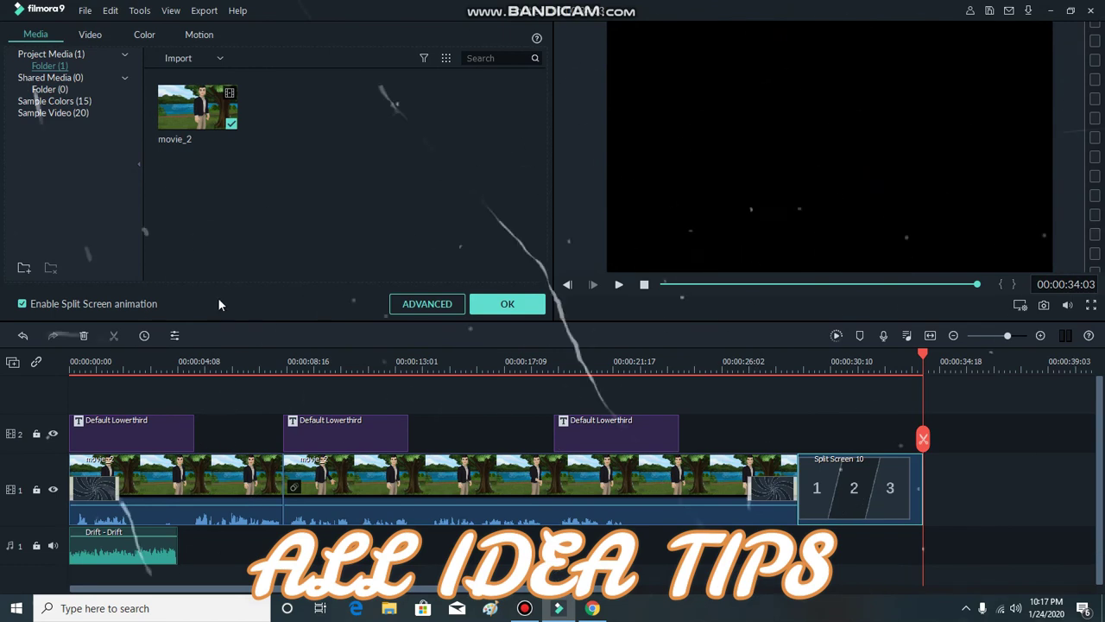
{"action": "left_click", "coordinate": [508, 306]}
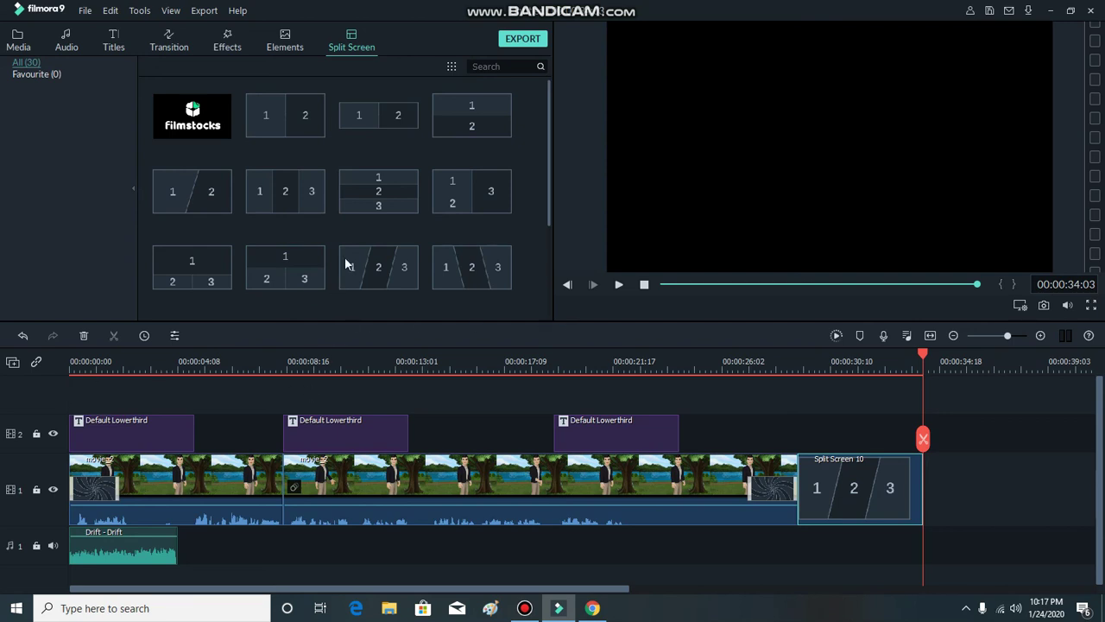
Export the project as a local MP4 named My Video to the desktop, with GPU accelerated video encoding enabled.
{"action": "left_click", "coordinate": [525, 41]}
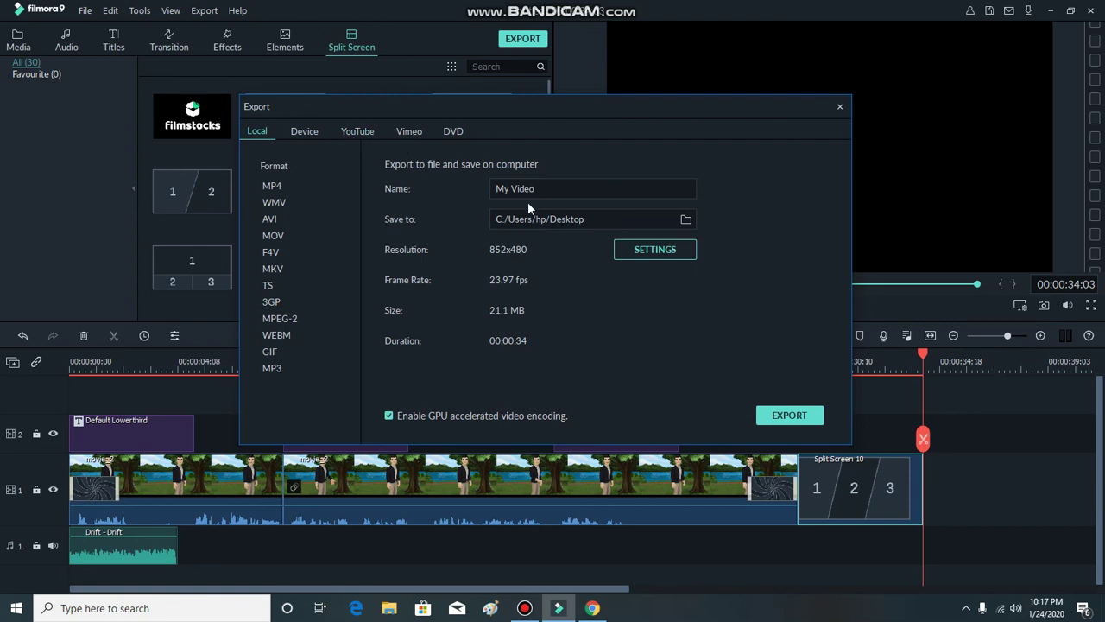
{"action": "left_click", "coordinate": [803, 418]}
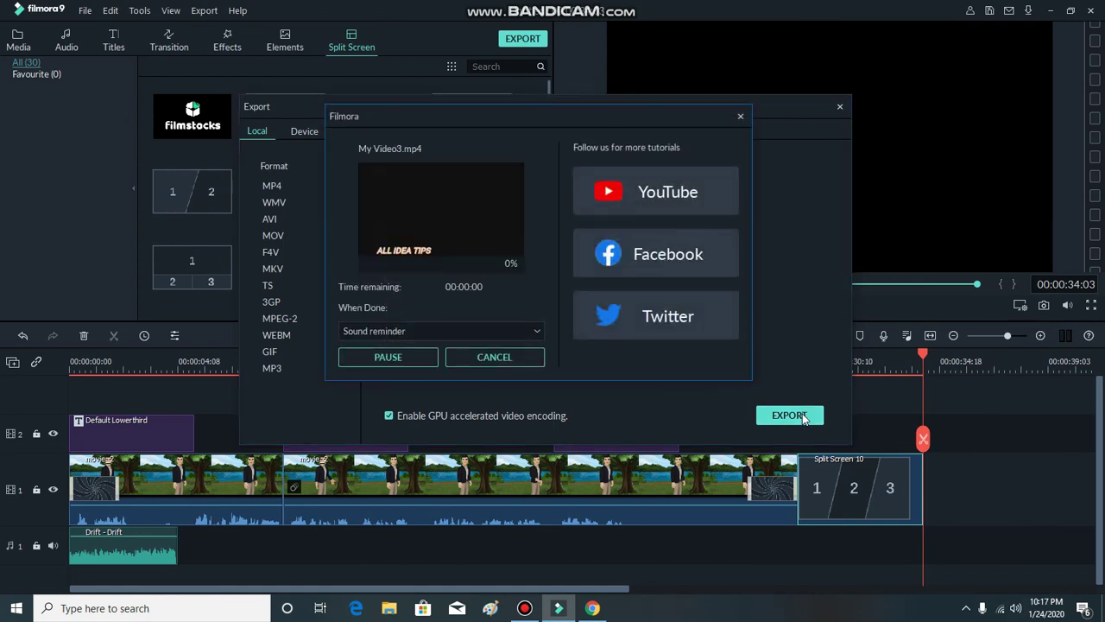